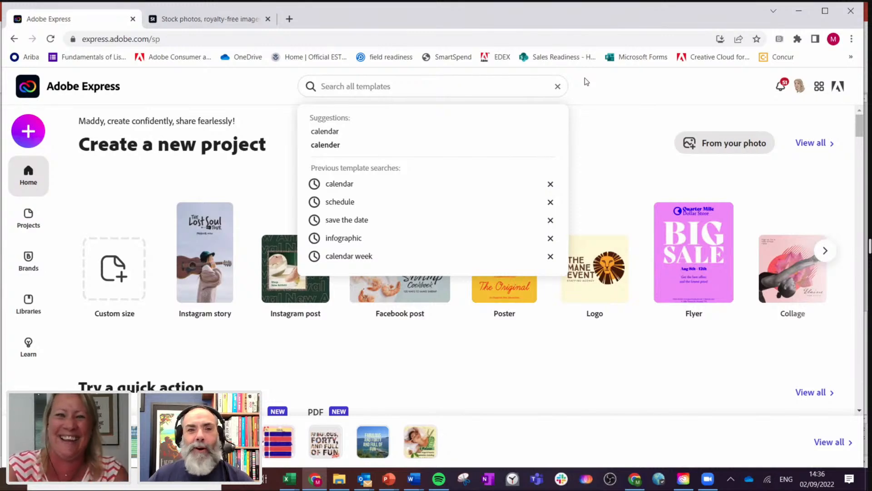
- Start a project from the Instagram post template with the red and blue lightning bolt and three black-and-white festival photos
left_click(585, 78)
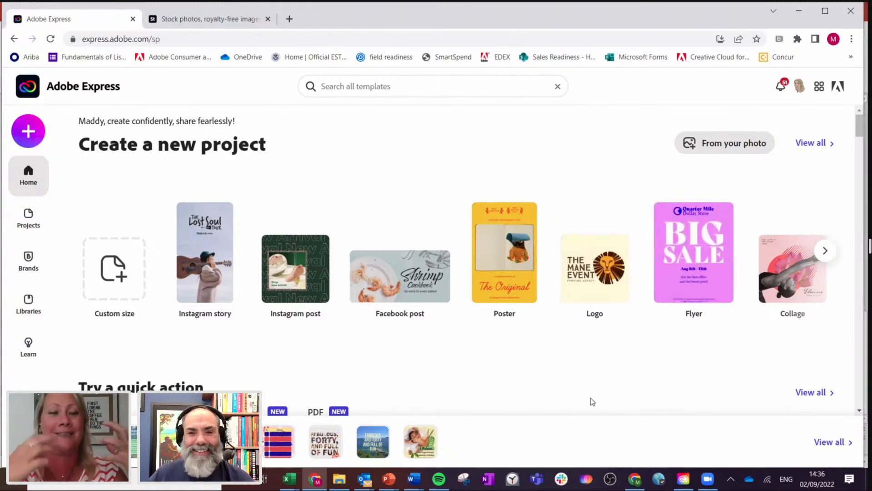
scroll(592, 401, "down", 4)
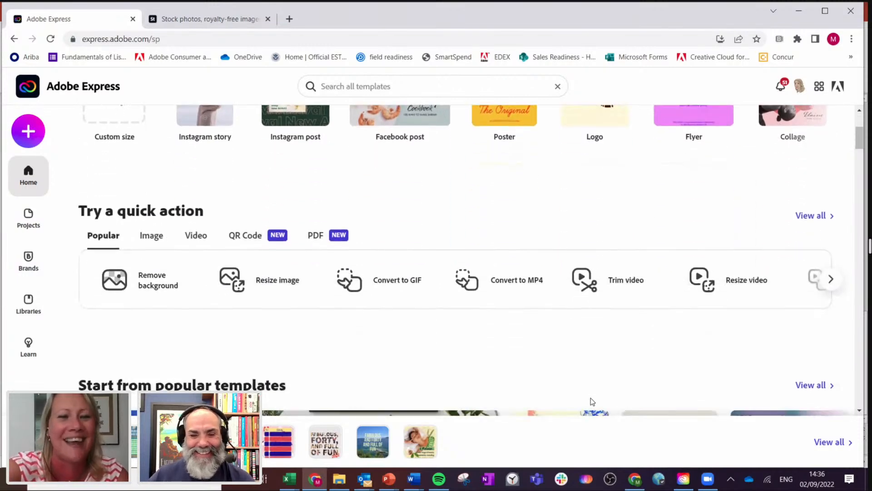
scroll(592, 399, "down", 3)
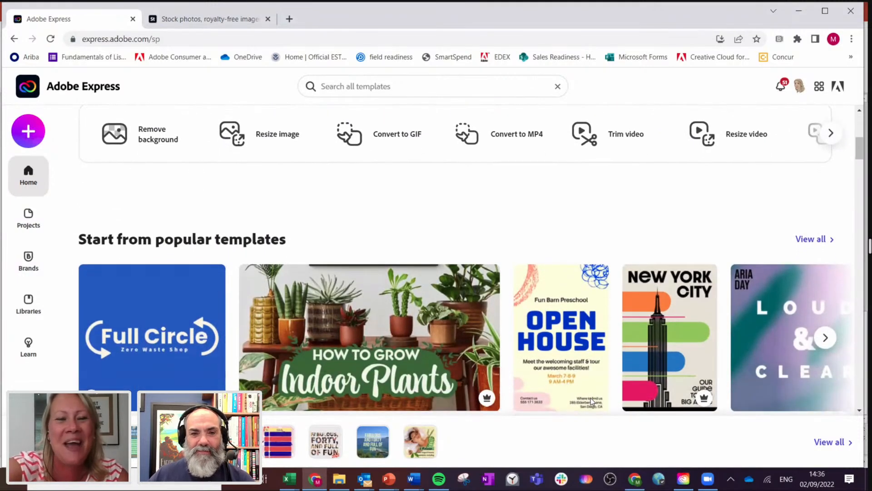
scroll(591, 397, "up", 3)
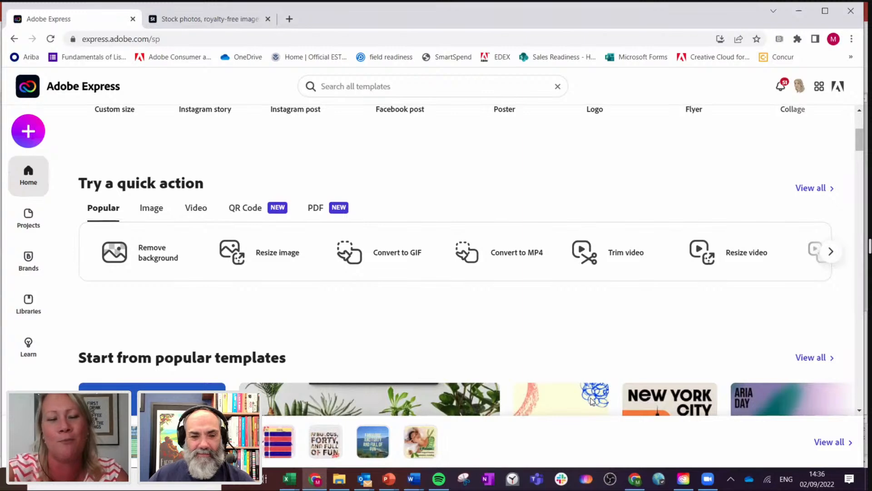
scroll(591, 400, "down", 3)
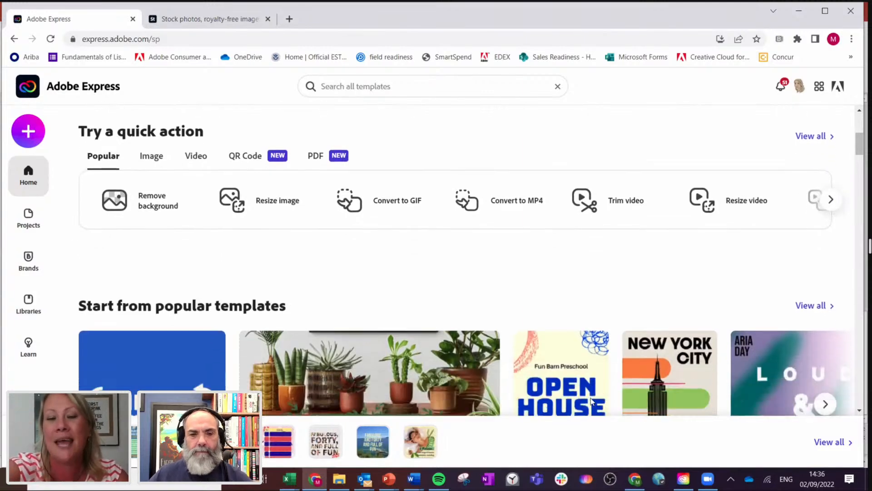
scroll(592, 400, "down", 5)
scroll(590, 397, "down", 4)
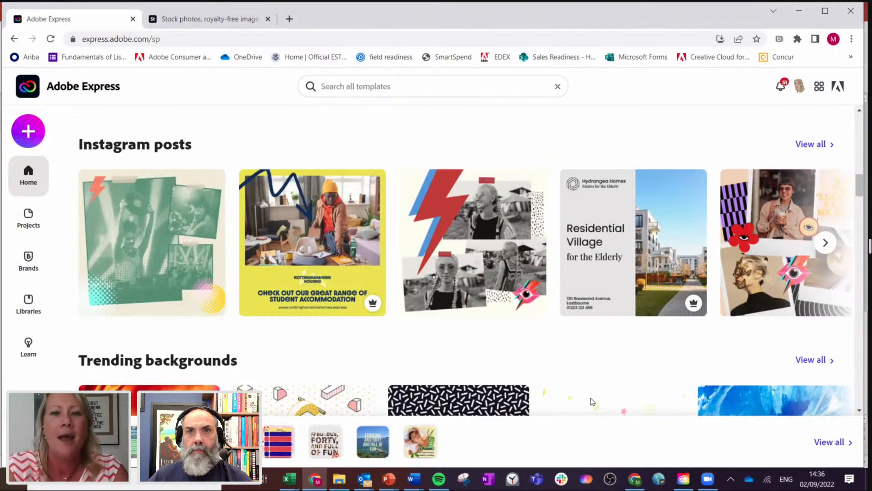
mouse_move(482, 248)
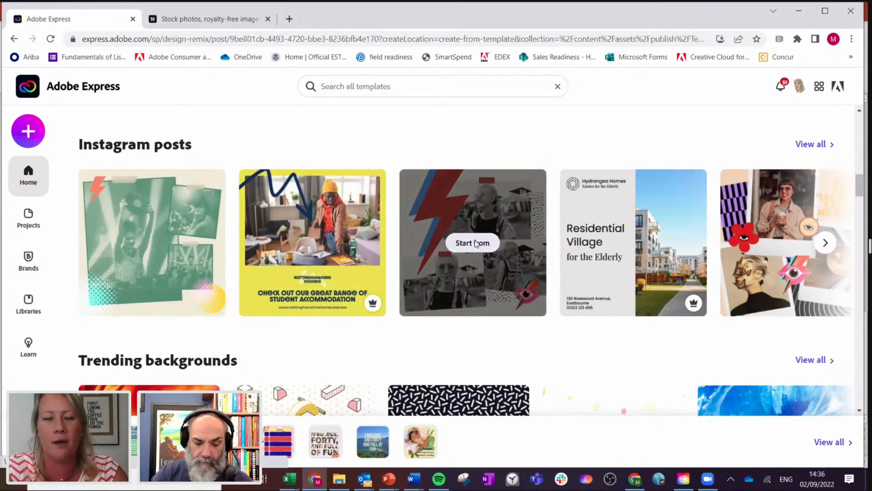
left_click(476, 244)
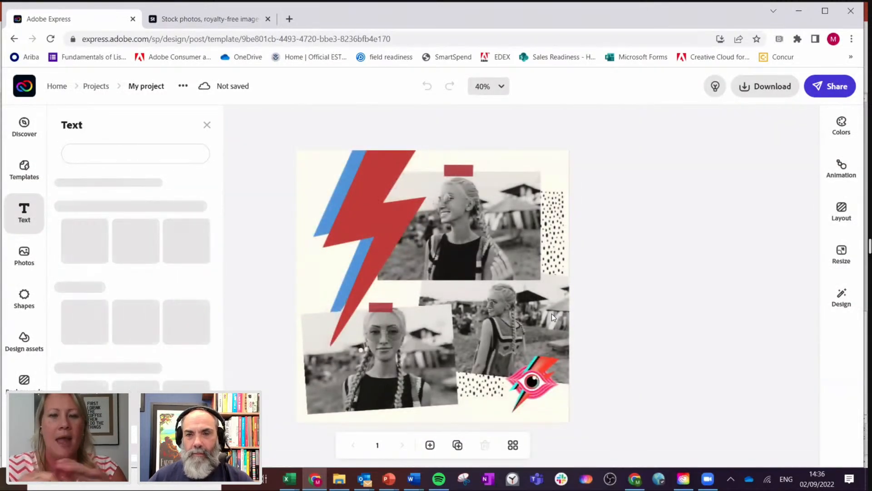
- Delete the three black-and-white photos of the woman from the template, keeping the lightning bolt, dotted patterns and eye graphic
left_click(470, 226)
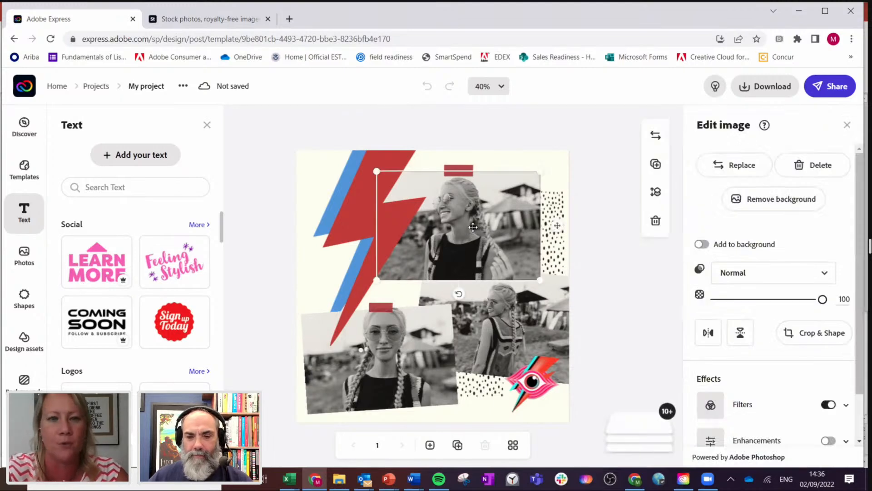
key("Delete")
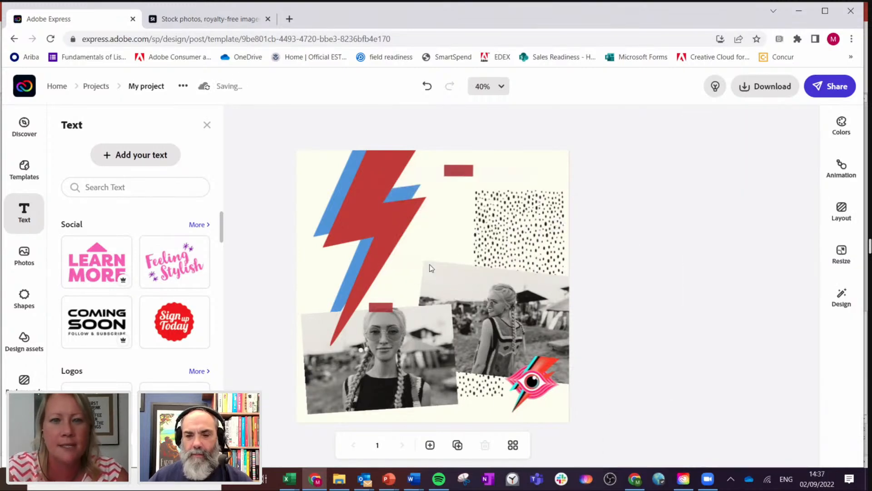
left_click(400, 350)
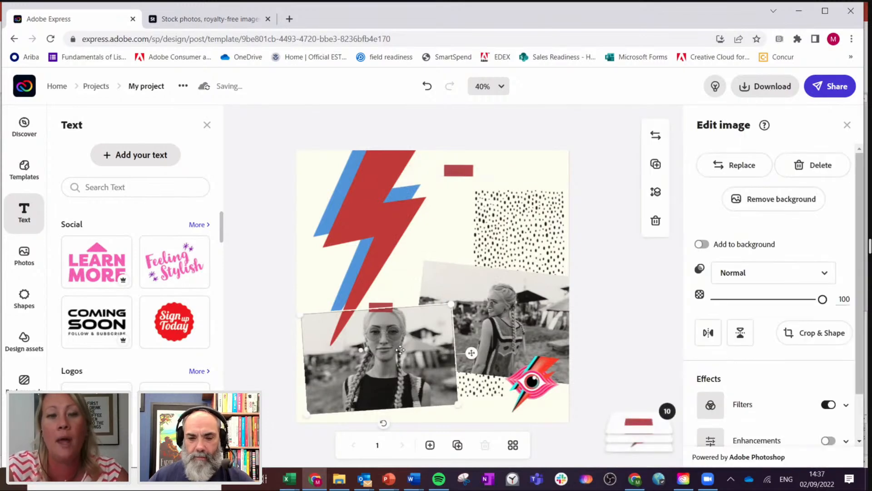
key("Delete")
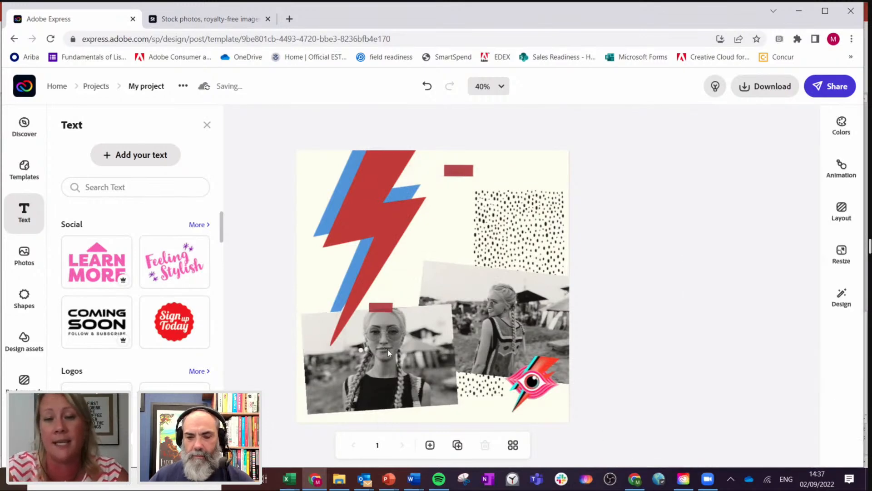
left_click(476, 325)
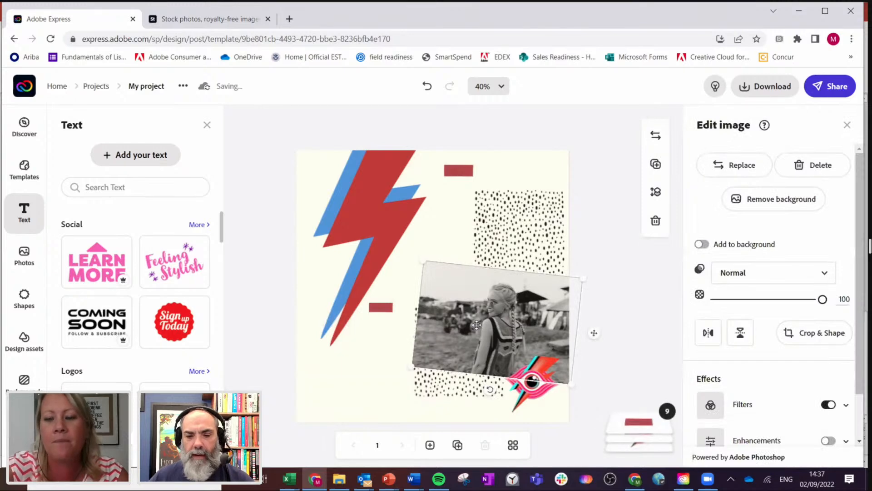
key("Delete")
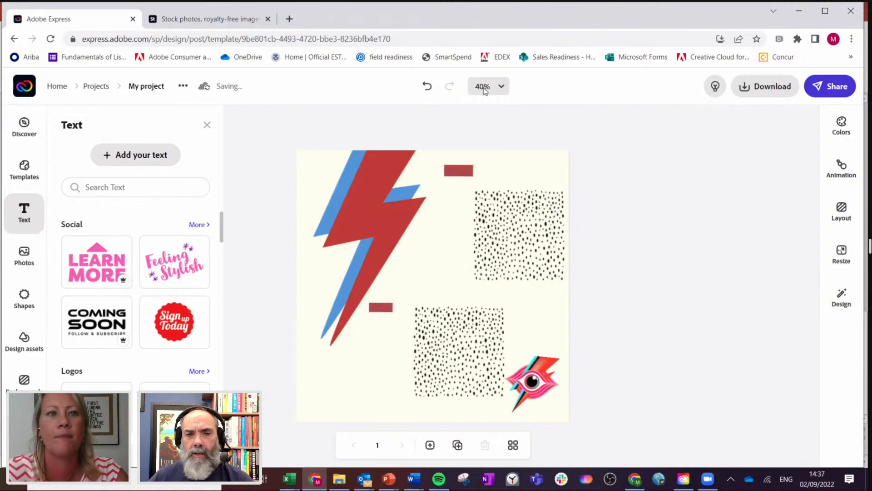
left_click(545, 313)
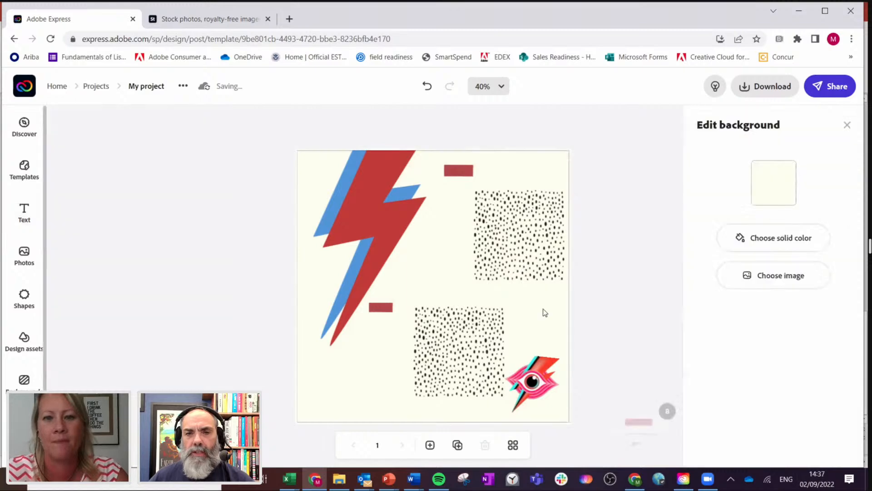
left_click(482, 332)
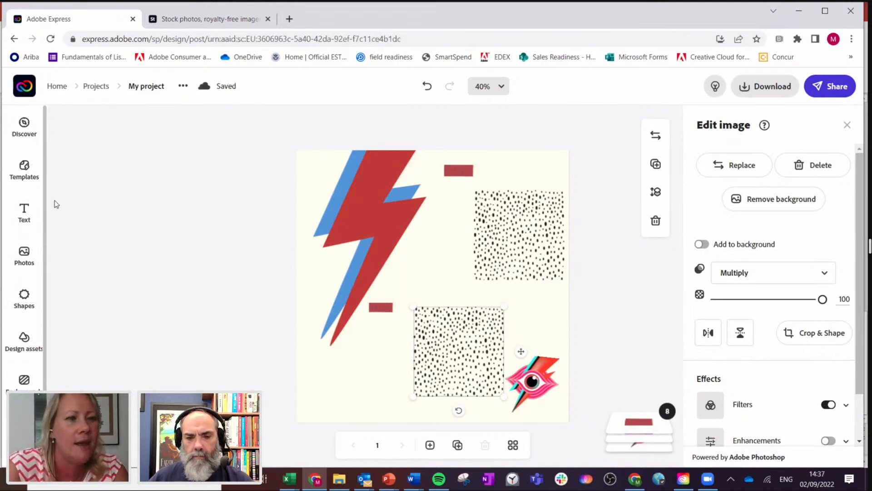
- Add the "Coming Soon – Follow & Subscribe" text design and move it to the centre of the page
left_click(24, 211)
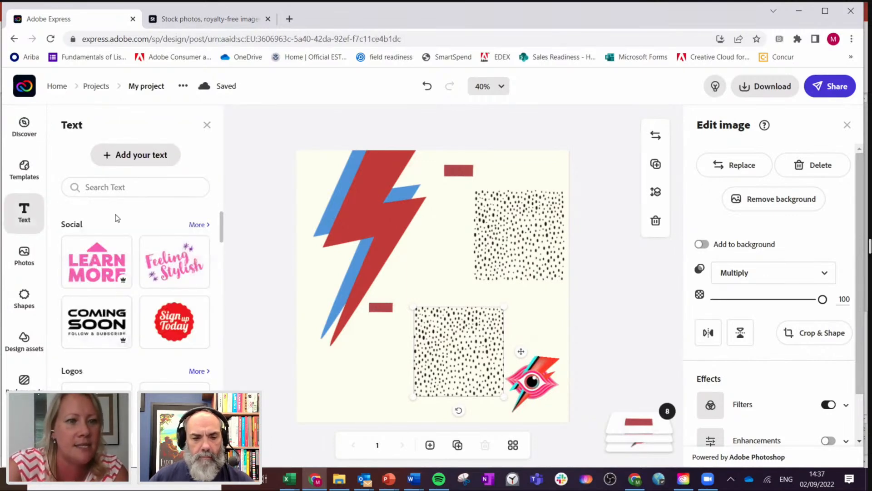
left_click(103, 325)
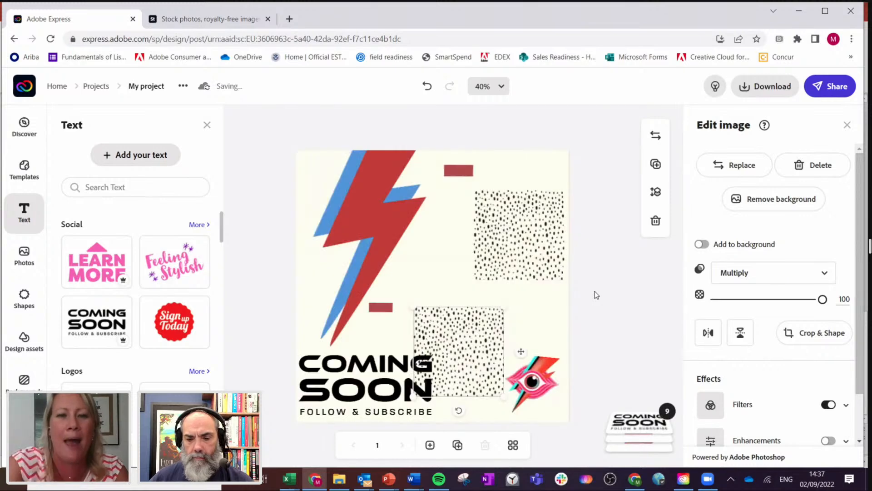
left_click(370, 379)
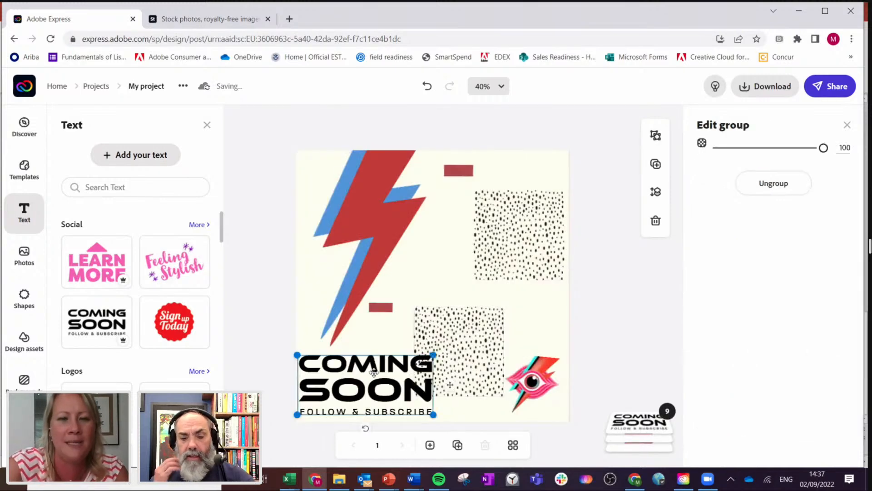
left_click_drag(370, 366, 437, 244)
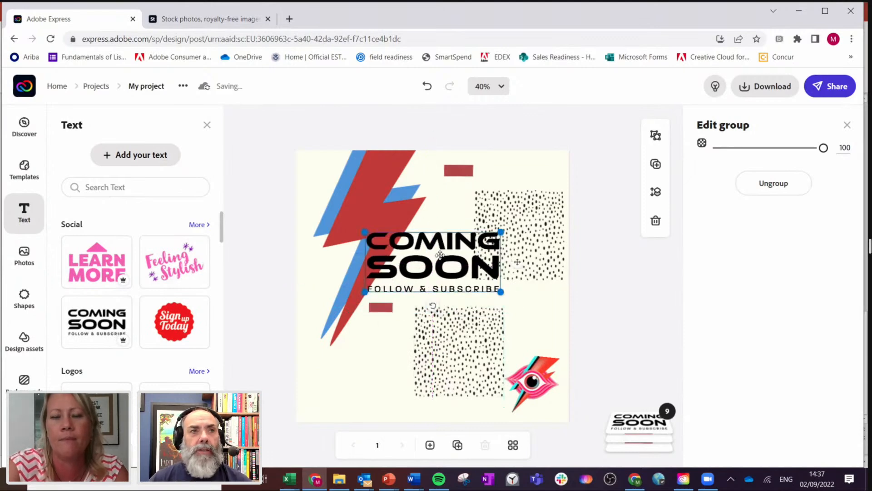
- Replace the "Coming soon" heading in the text group with "Save the date"
left_click(440, 255)
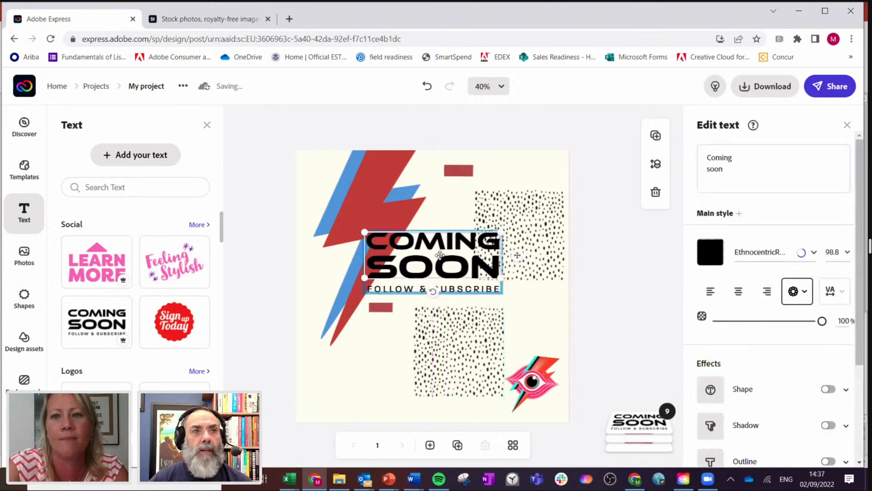
left_click(729, 174)
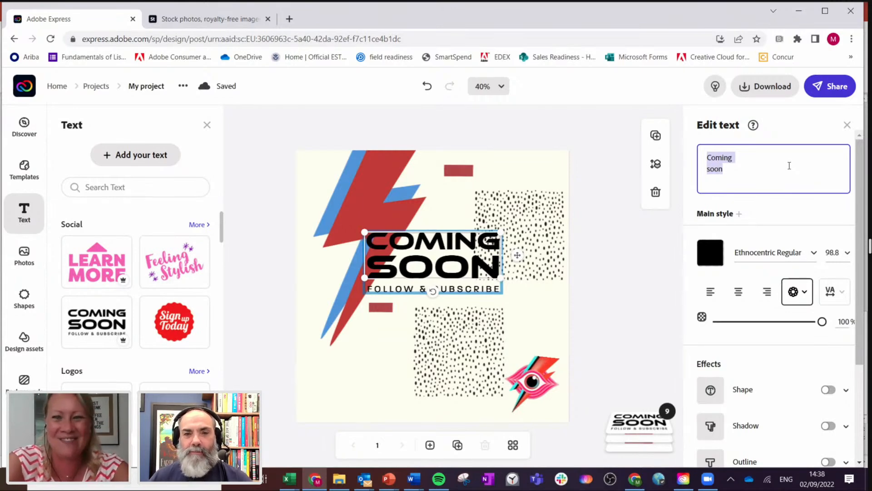
type("Save th")
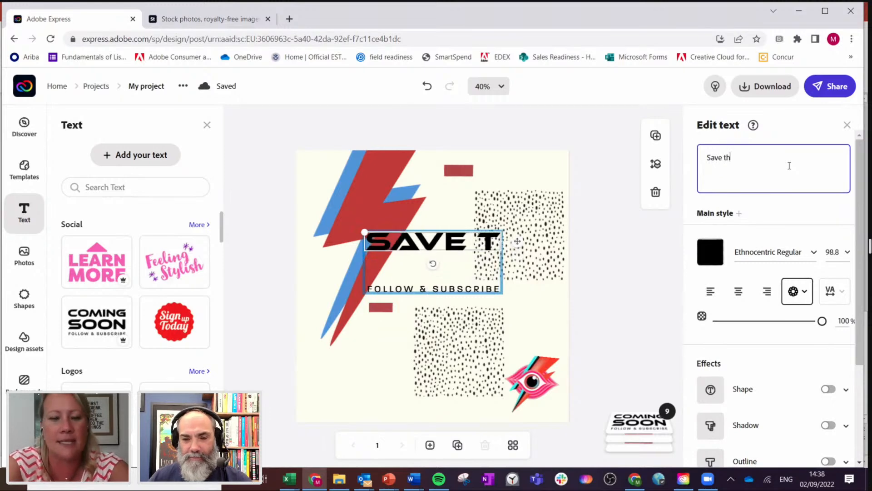
type("e date")
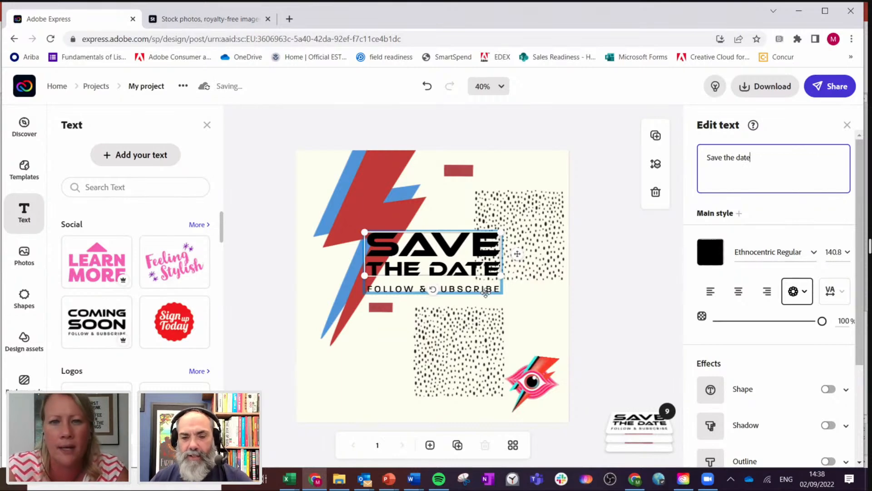
- Replace the "follow & subscribe" line beneath the heading with "Express Training"
left_click(460, 287)
left_click(486, 269)
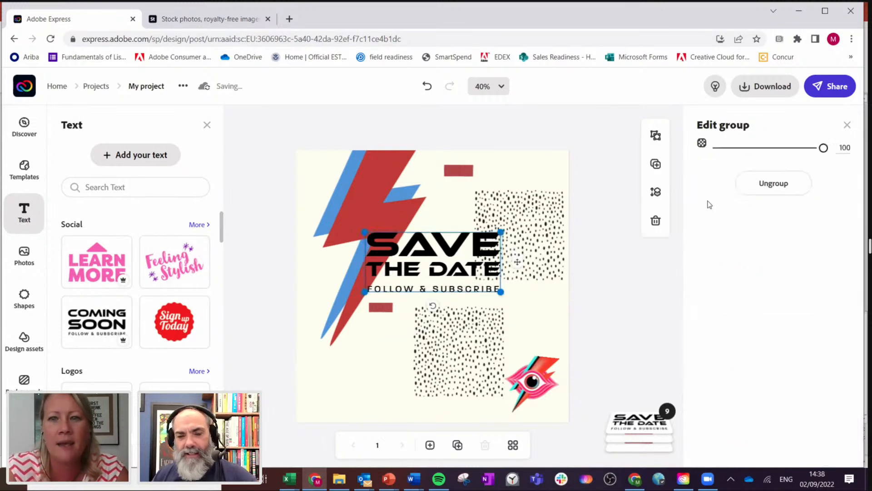
left_click(475, 286)
left_click(471, 287)
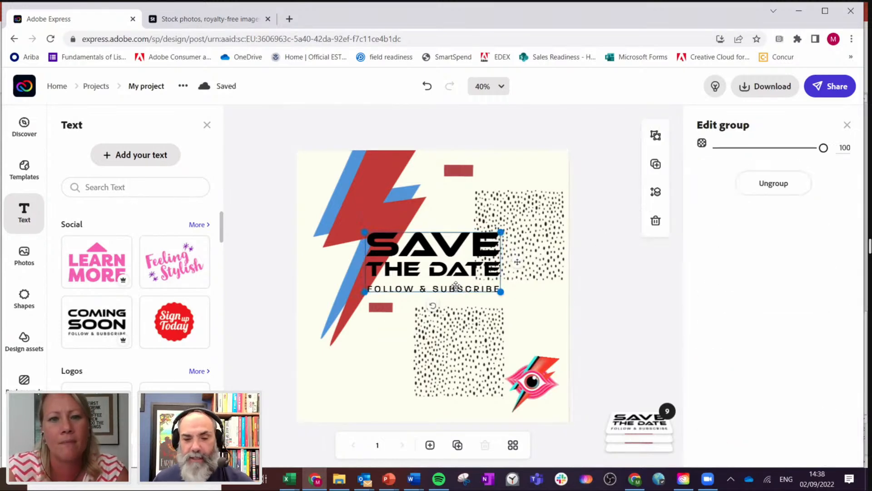
left_click(457, 288)
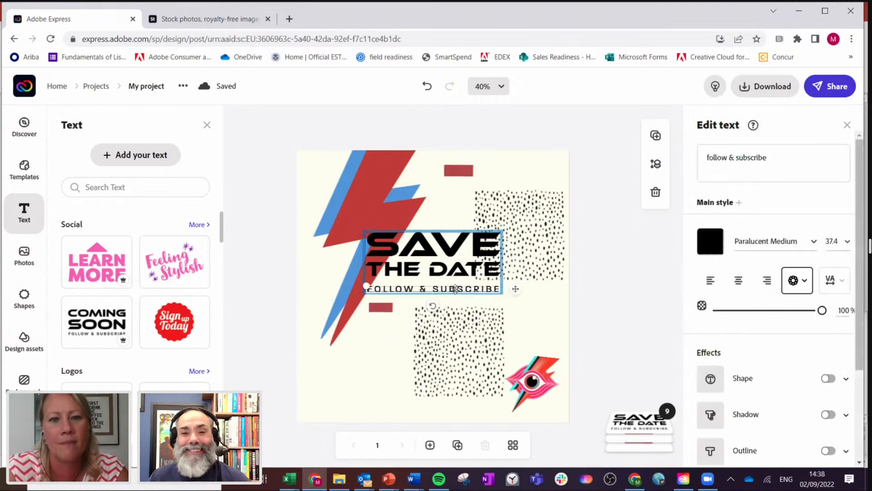
left_click(774, 155)
key("BackSpace")
key("BackSpace")
key("BackSpace")
key("BackSpace")
key("BackSpace")
key("BackSpace")
key("BackSpace")
key("BackSpace")
key("BackSpace")
key("BackSpace")
key("BackSpace")
key("BackSpace")
key("BackSpace")
key("BackSpace")
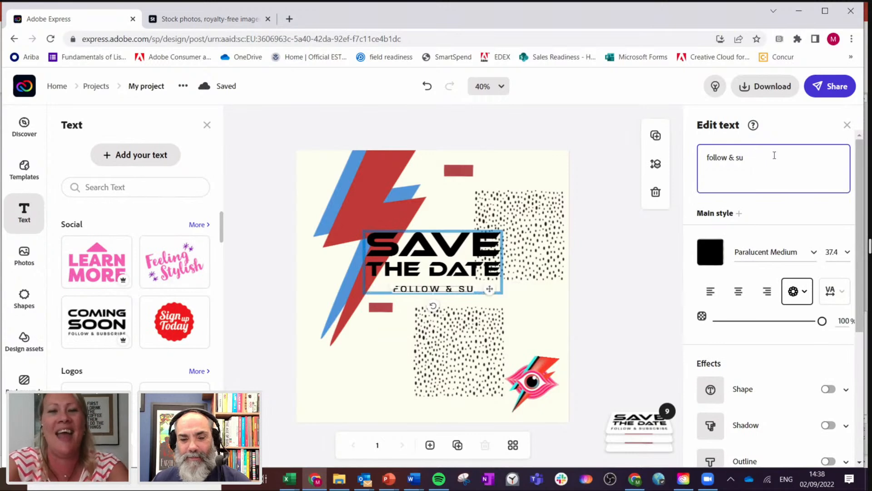
key("BackSpace")
key("BackSpace")
key("BackSpace")
key("BackSpace")
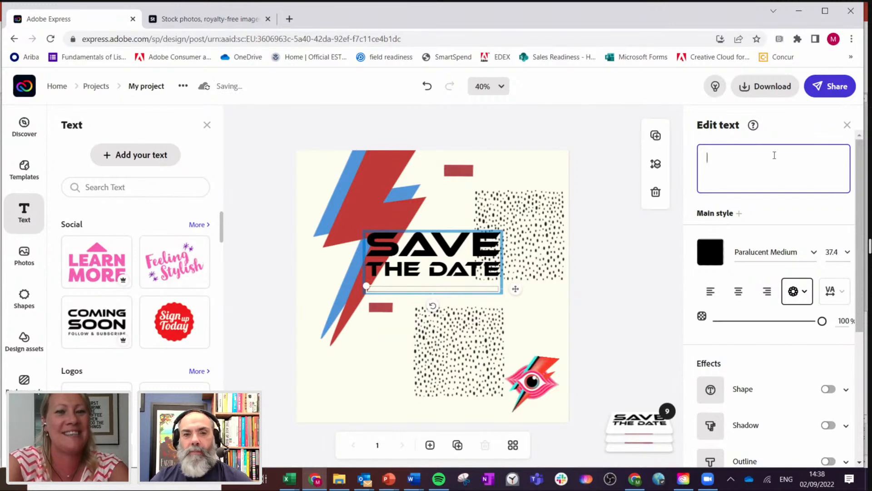
type("E")
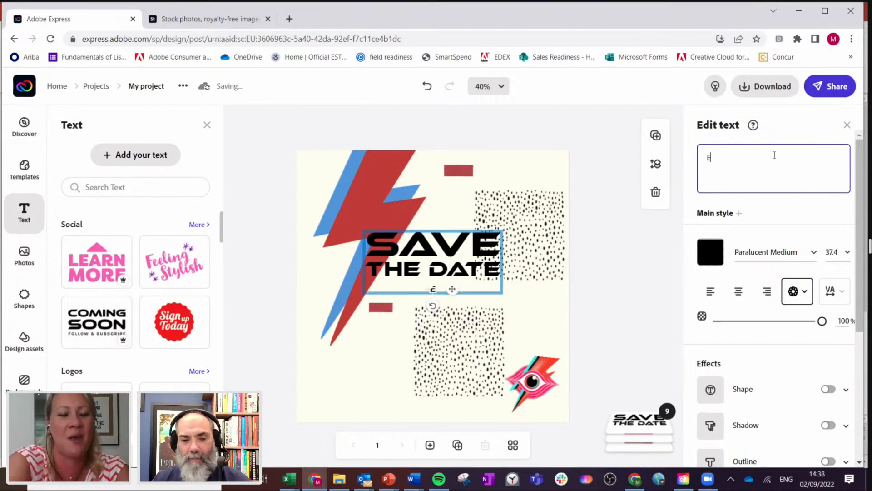
type("xpress Tr")
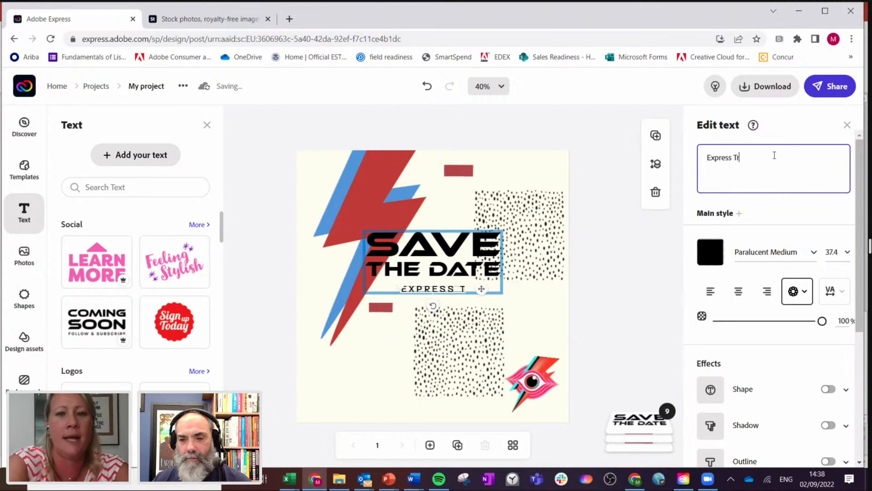
type("aining")
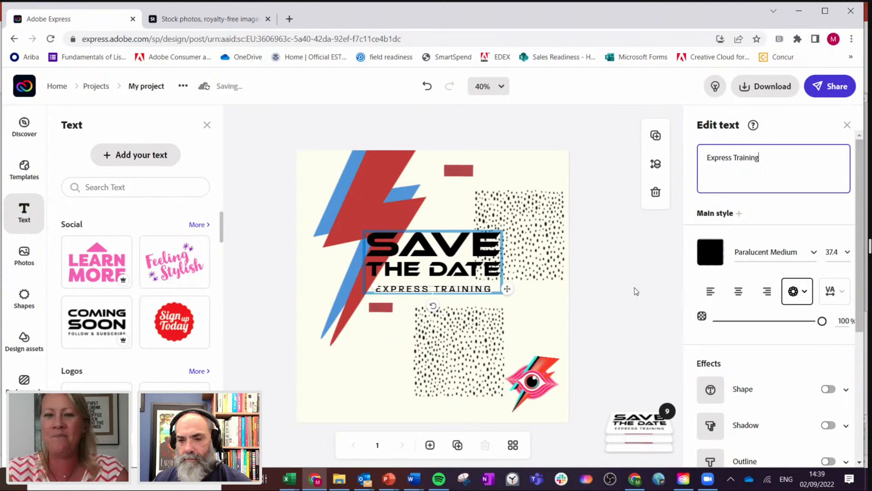
left_click(532, 314)
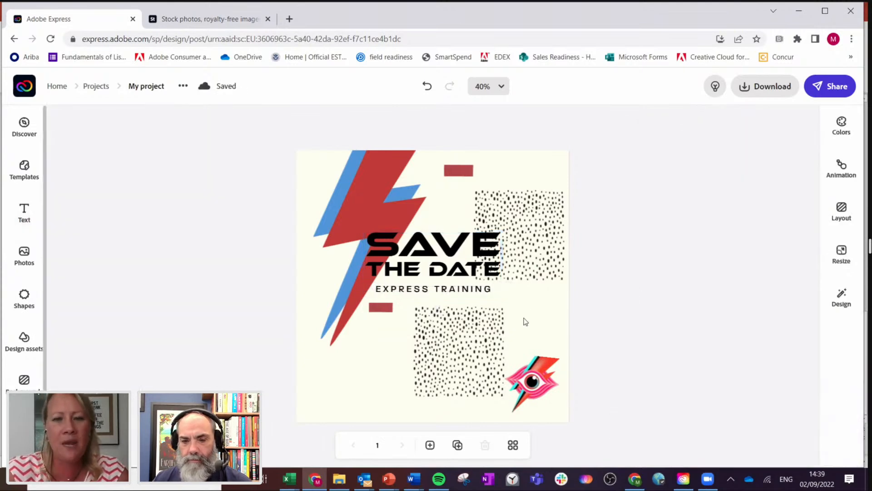
- Browse the design asset categories and search the design assets for "art"
left_click(524, 319)
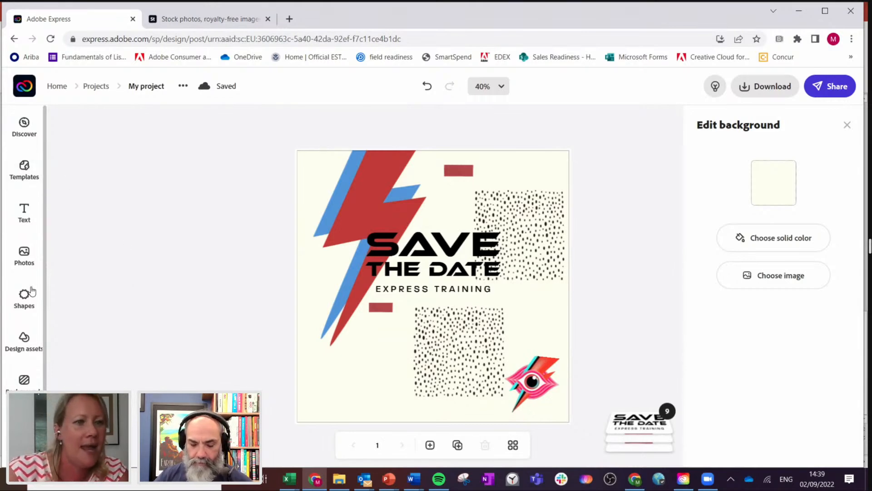
left_click(19, 341)
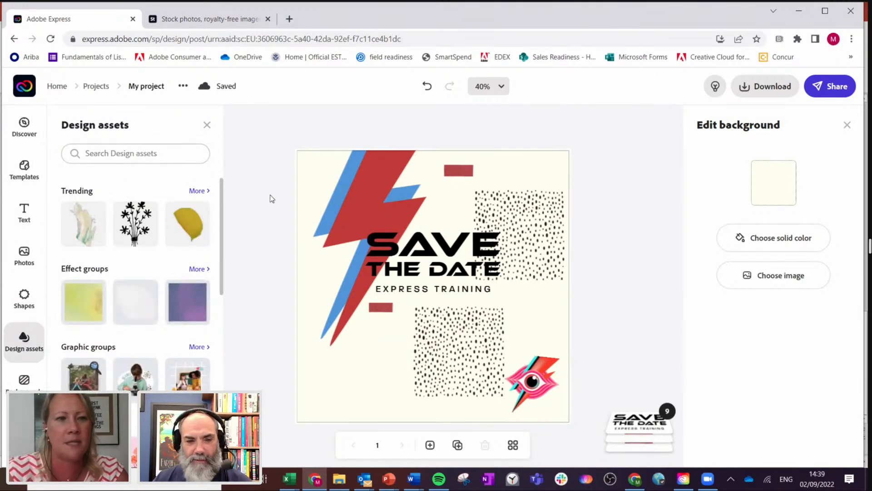
left_click_drag(220, 195, 227, 238)
scroll(231, 322, "down", 2)
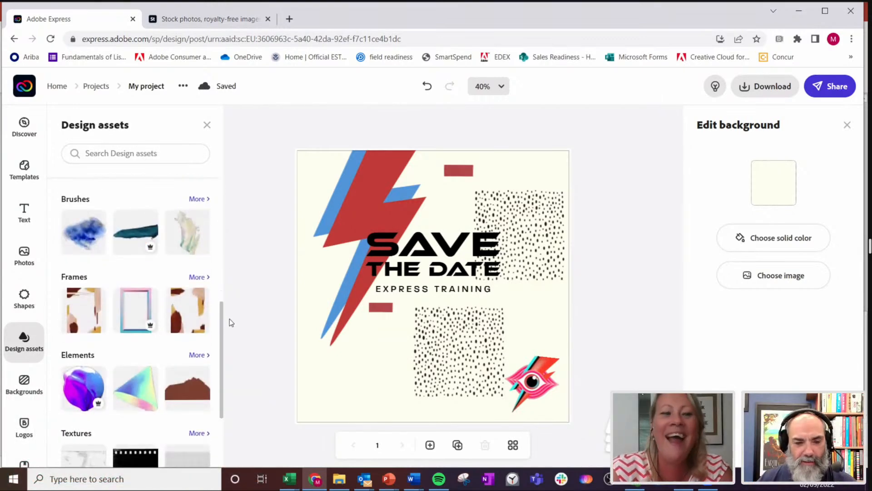
left_click_drag(220, 321, 228, 163)
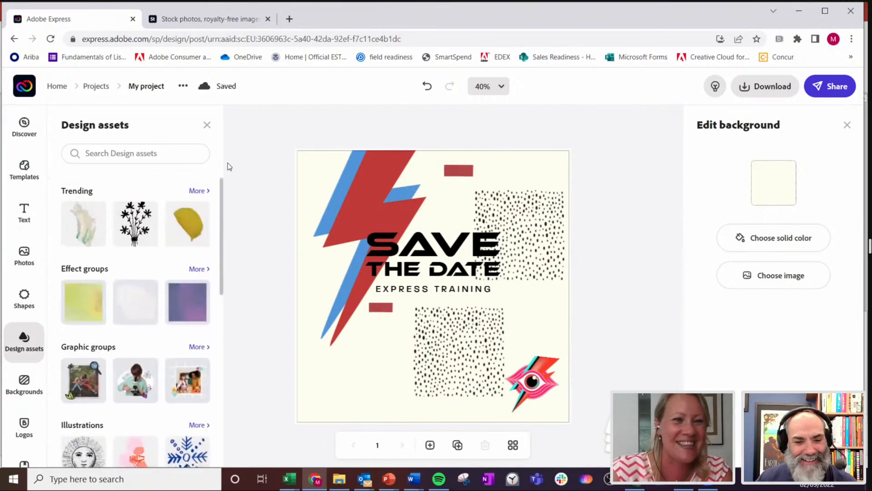
left_click(135, 155)
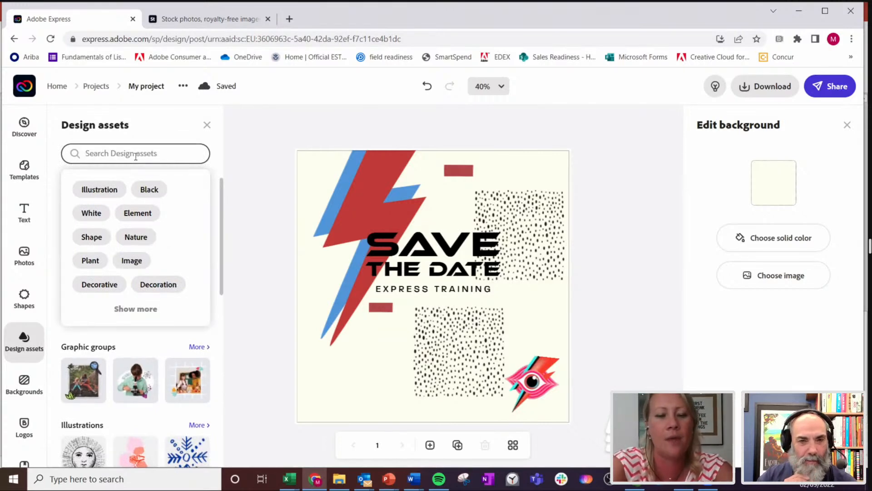
type("art")
key("Return")
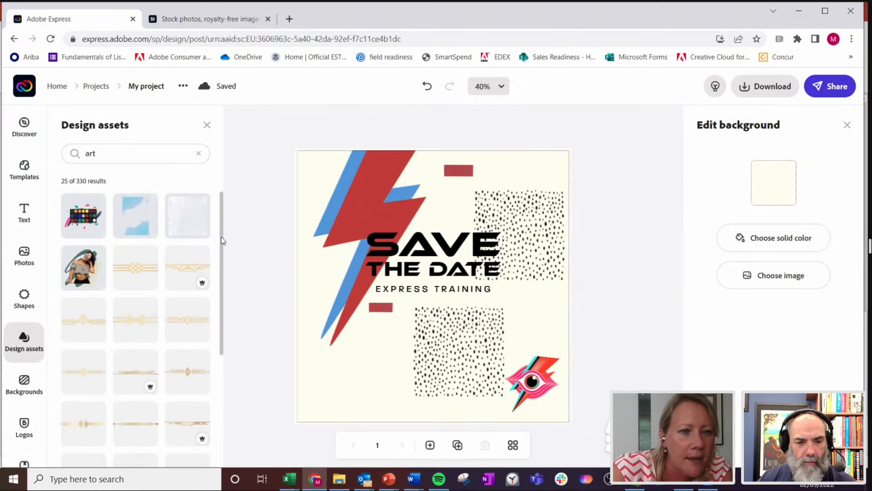
- Add the paint palette graphic to the page's lower-left area, enlarge it and position it just below the lightning bolt
scroll(224, 298, "down", 4)
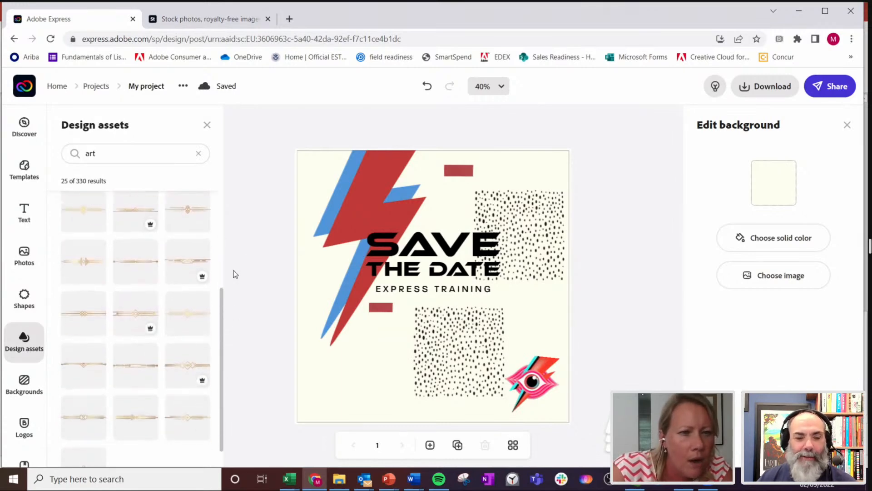
scroll(233, 272, "up", 5)
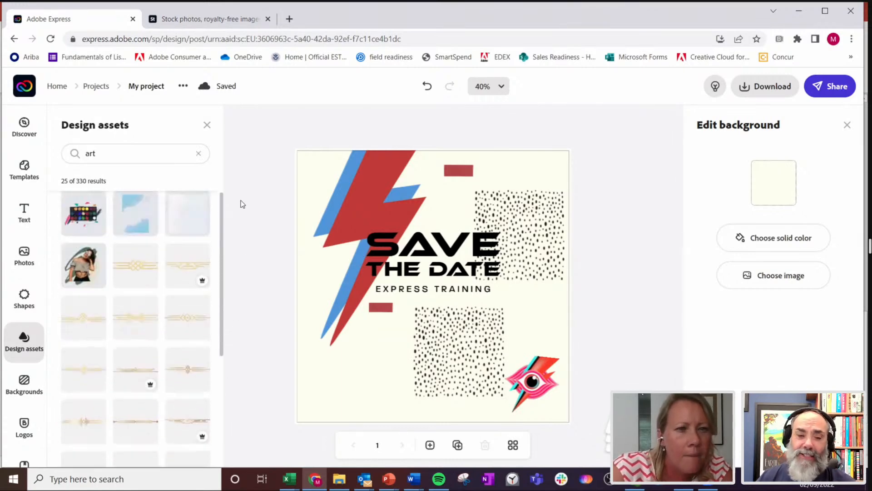
left_click(88, 221)
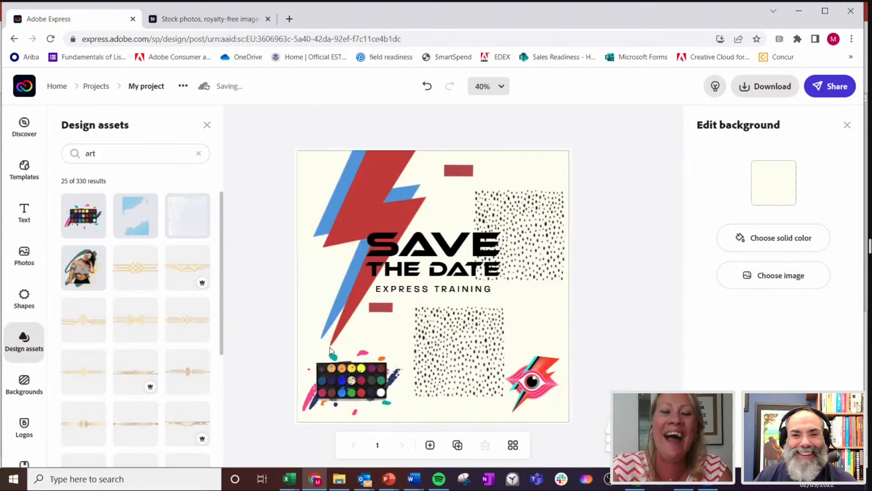
left_click(345, 368)
left_click_drag(406, 346, 437, 324)
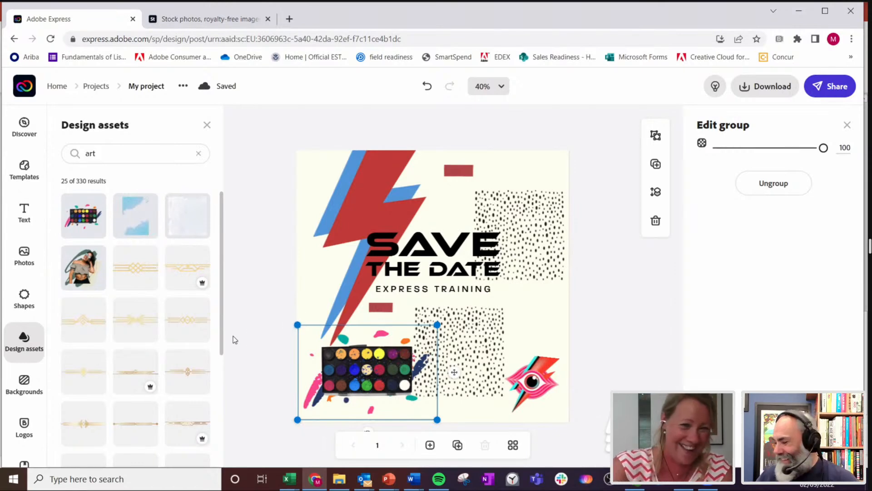
left_click(262, 210)
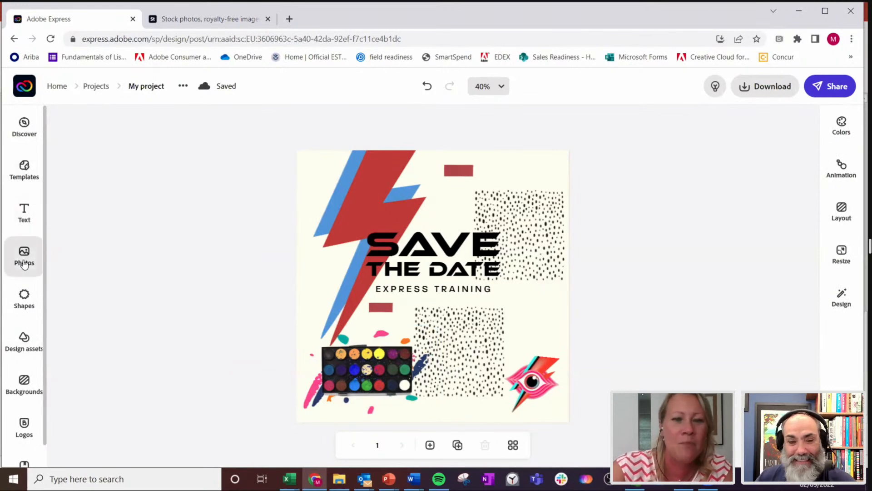
left_click_drag(383, 368, 521, 275)
left_click_drag(493, 356, 332, 359)
- Search the design assets for "design" instead of "art"
left_click(24, 338)
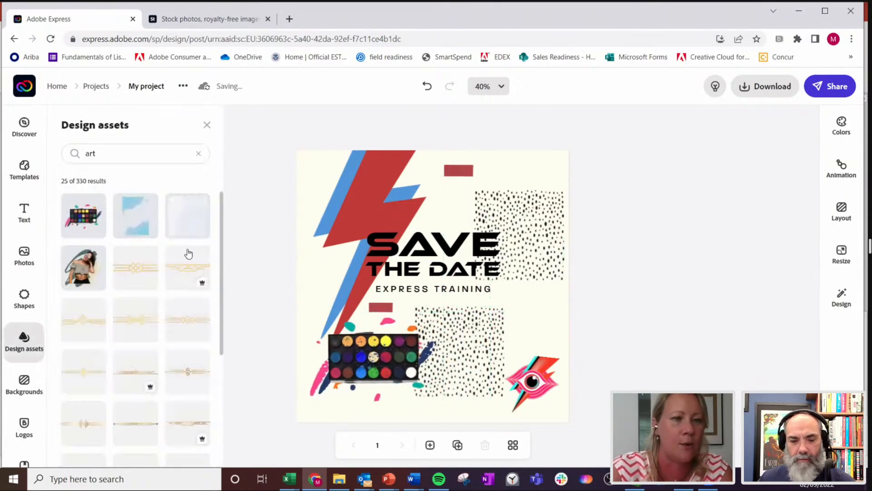
left_click(144, 154)
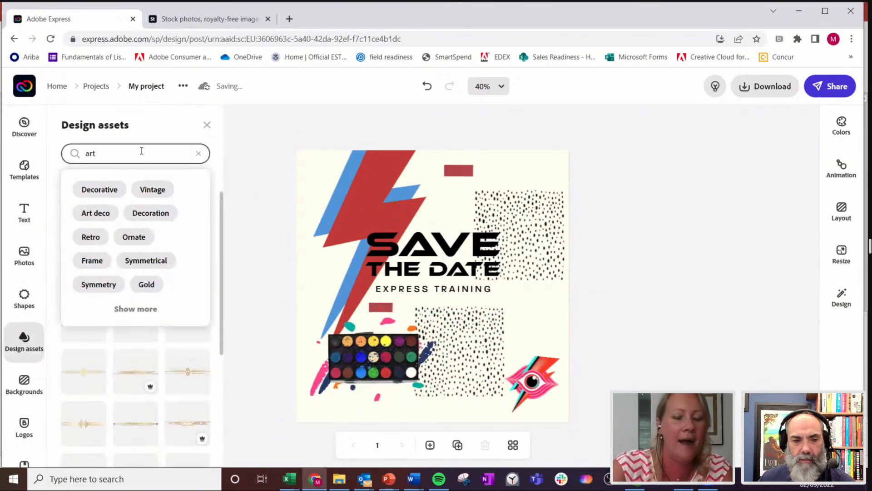
key("BackSpace")
key("BackSpace")
key("BackSpace")
type("design")
key("Return")
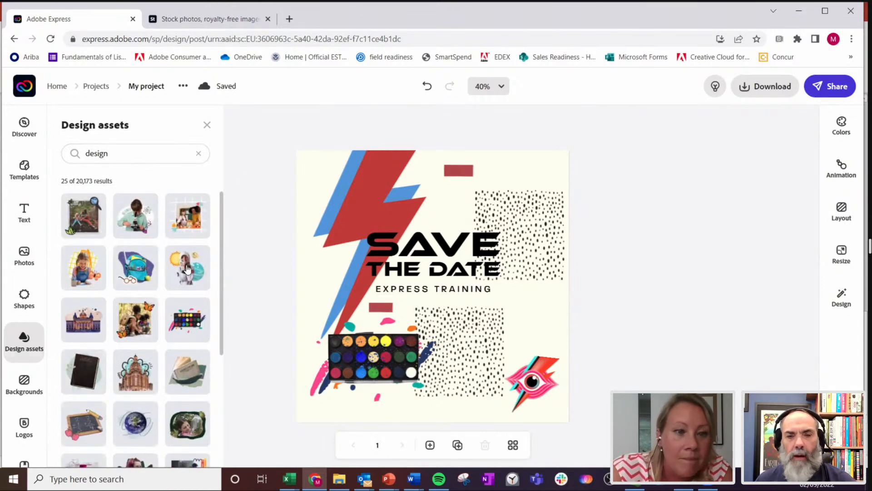
- Add the child astronaut graphic with sun and planets and place it over the dotted pattern in the page's upper-right corner
left_click_drag(187, 268, 299, 244)
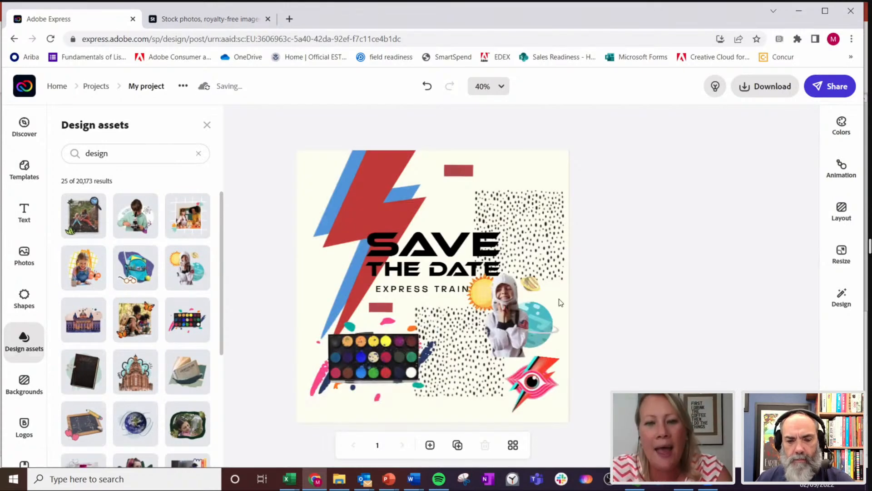
left_click(498, 324)
left_click_drag(564, 271, 550, 196)
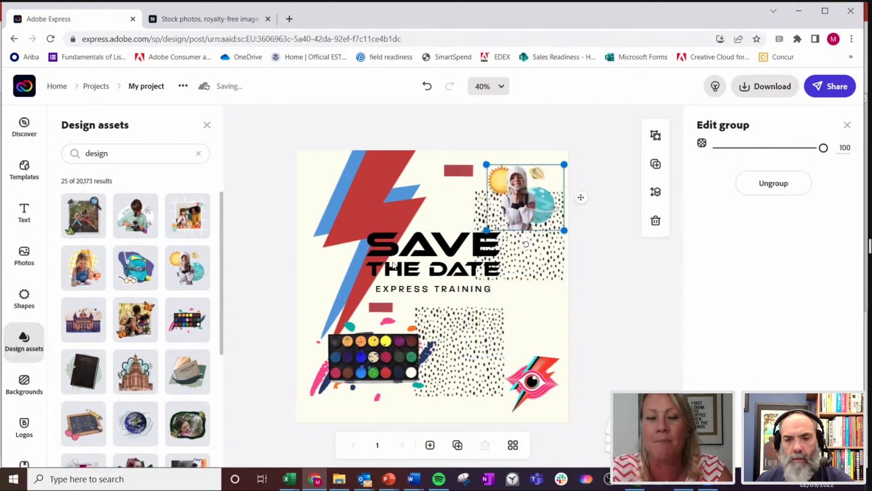
- Shift the "Save the date – Express Training" text group left over the lightning bolt and slightly enlarge the astronaut graphic
left_click(421, 256)
left_click_drag(423, 256, 387, 254)
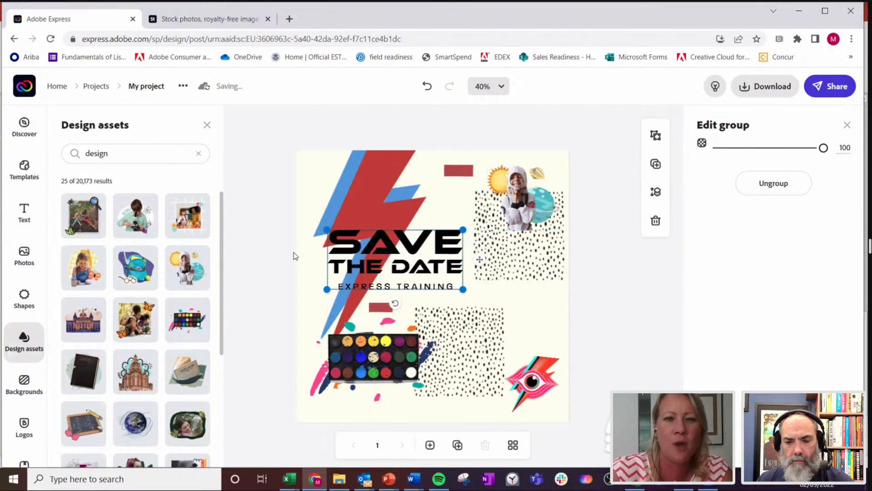
left_click(521, 196)
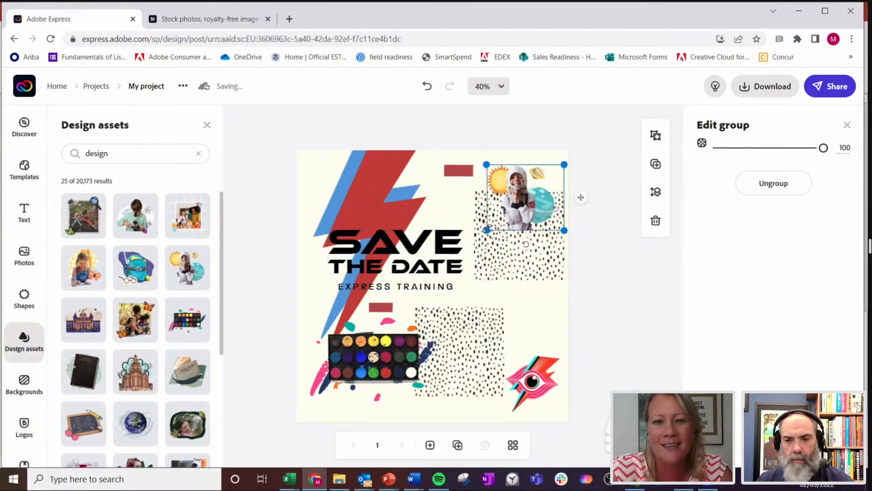
left_click_drag(483, 231, 476, 237)
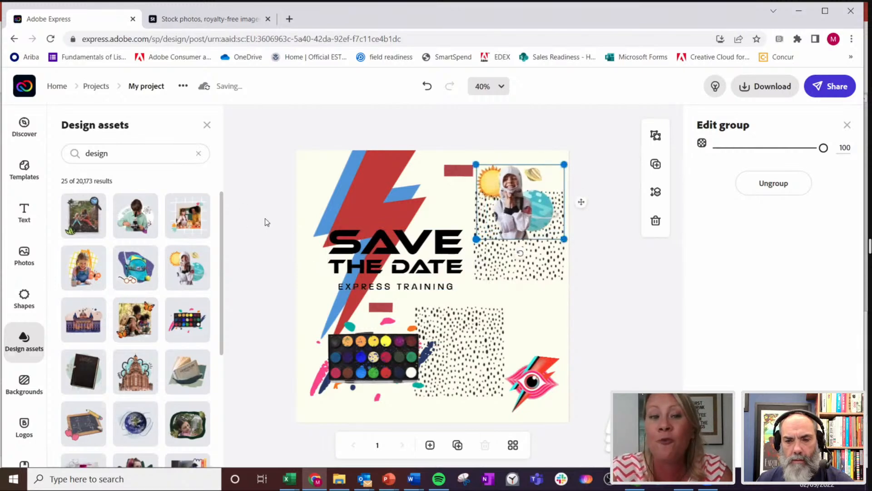
left_click(265, 221)
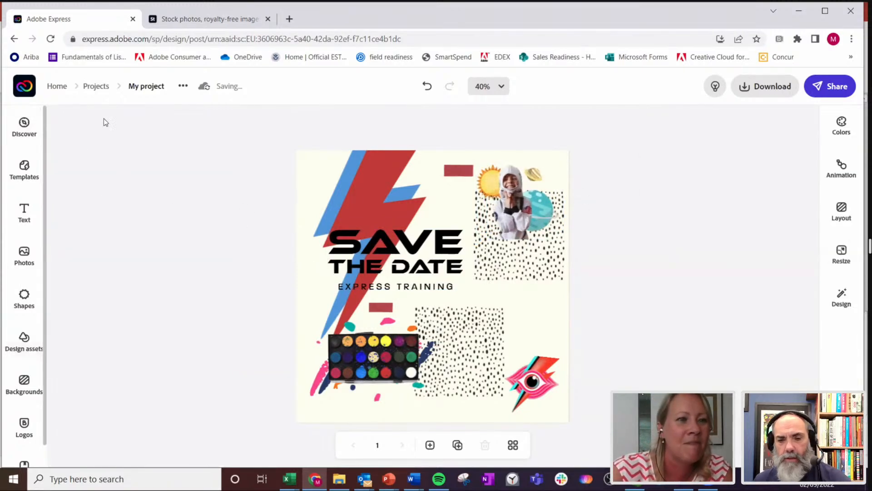
- Move the "Save the date" text group up over the upper half of the lightning bolt and deselect it
left_click(422, 237)
left_click_drag(419, 208, 409, 209)
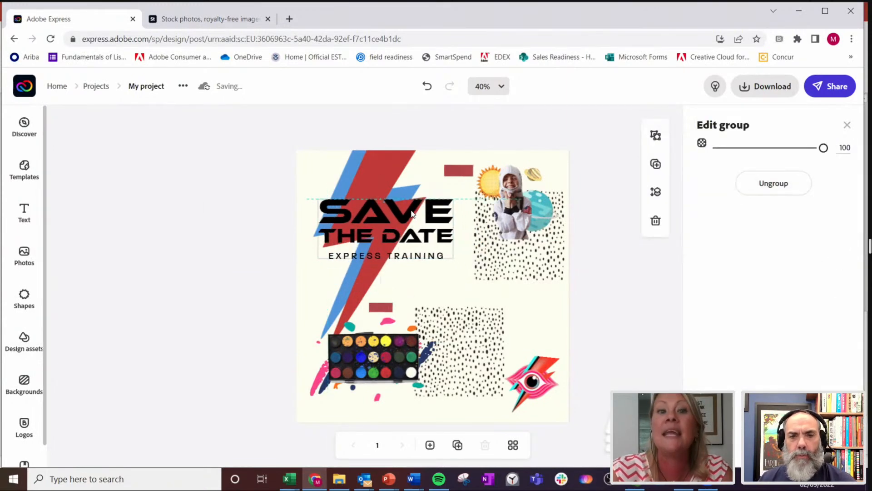
left_click(232, 262)
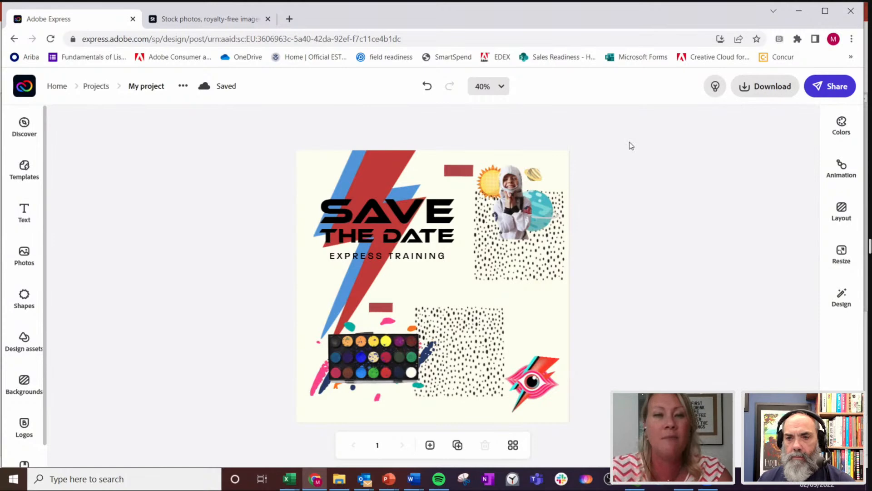
- Open the recent "Fabulous, forty, and full of fun" project to view its photo-filled lettering, and return to the home page
left_click(25, 89)
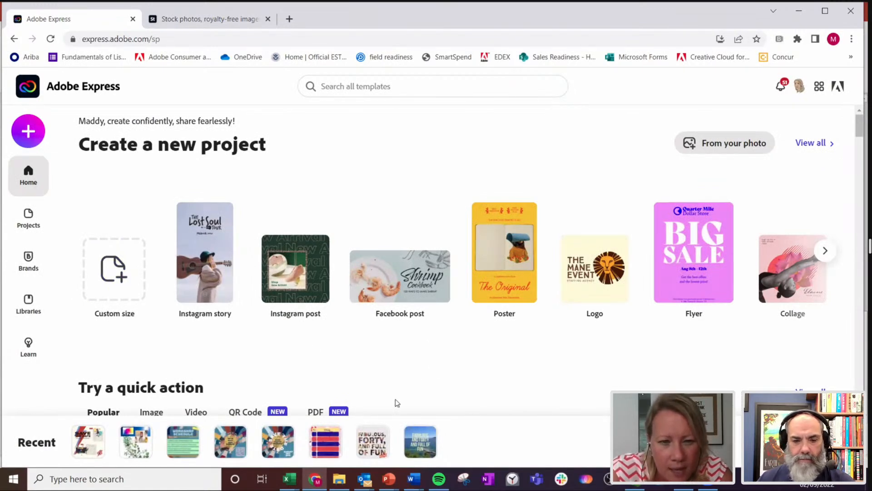
mouse_move(373, 440)
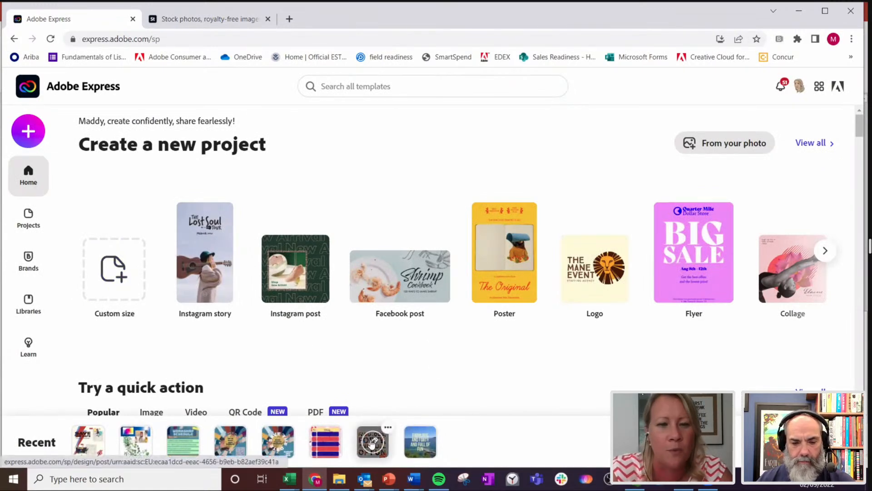
left_click(372, 442)
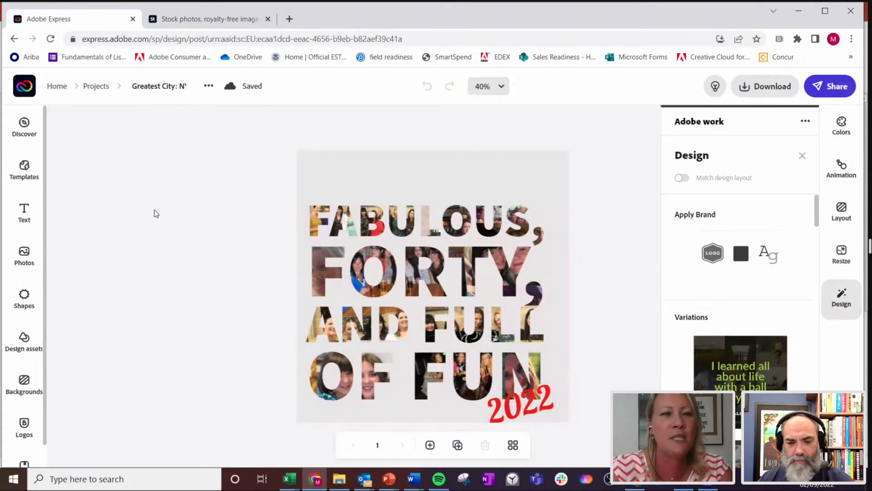
left_click(25, 88)
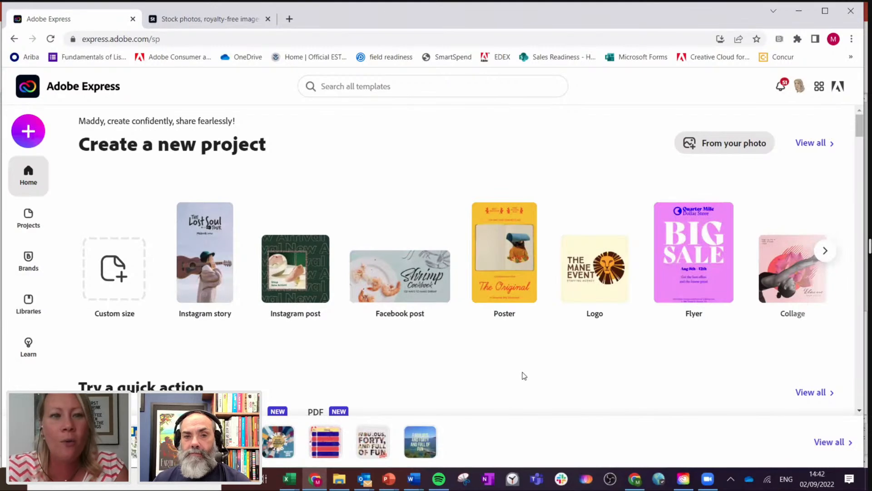
- Open the Generate QR code quick action from the home page
scroll(523, 375, "down", 3)
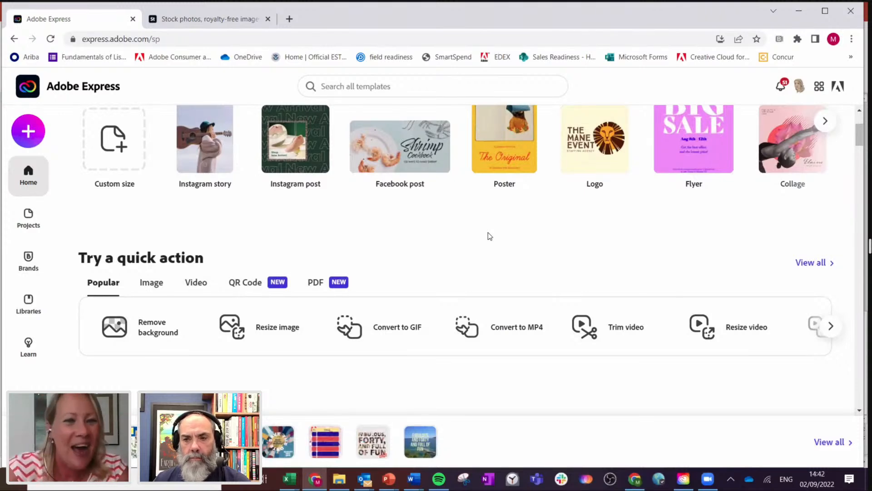
left_click(253, 286)
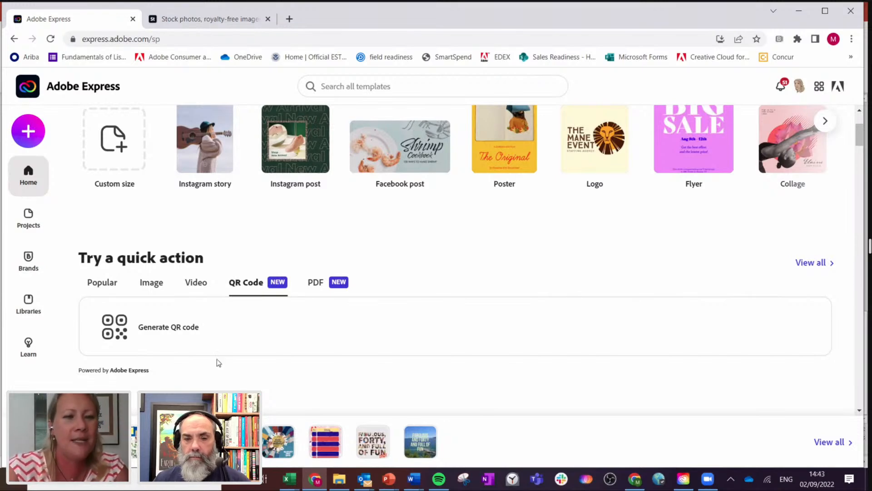
left_click(124, 333)
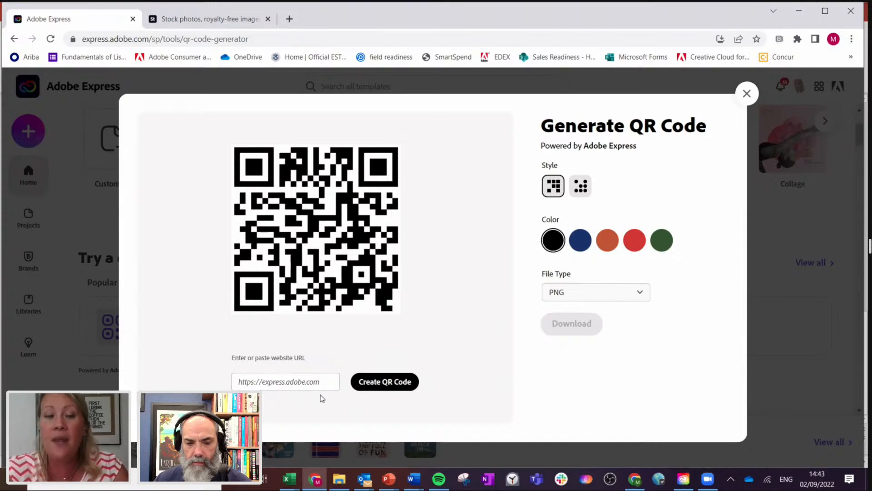
left_click(208, 19)
left_click(147, 39)
key("ctrl+c")
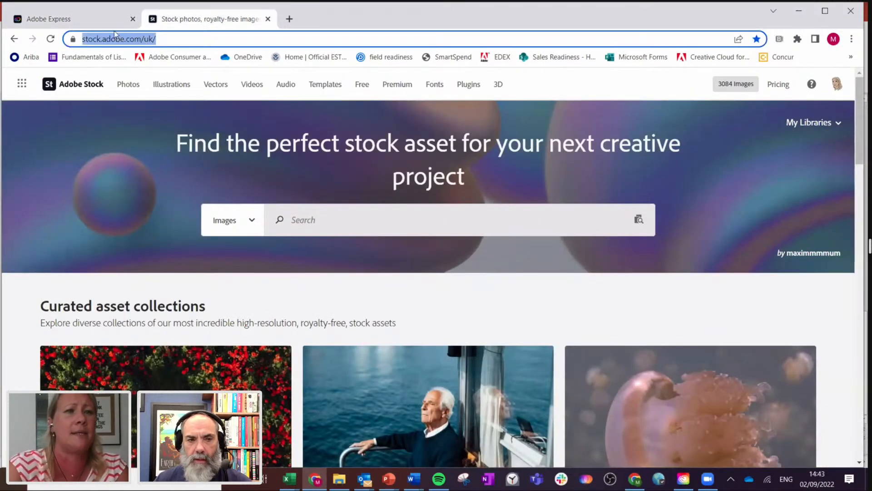
left_click(46, 18)
left_click(293, 382)
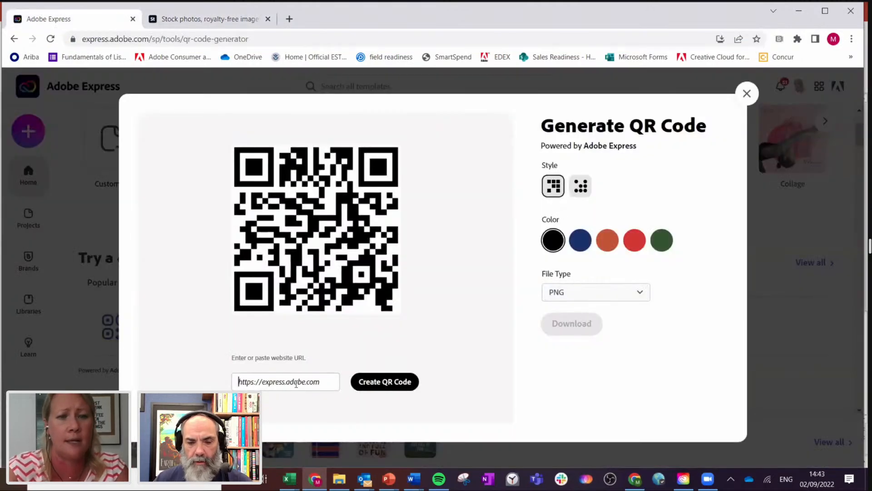
key("ctrl+a")
key("ctrl+v")
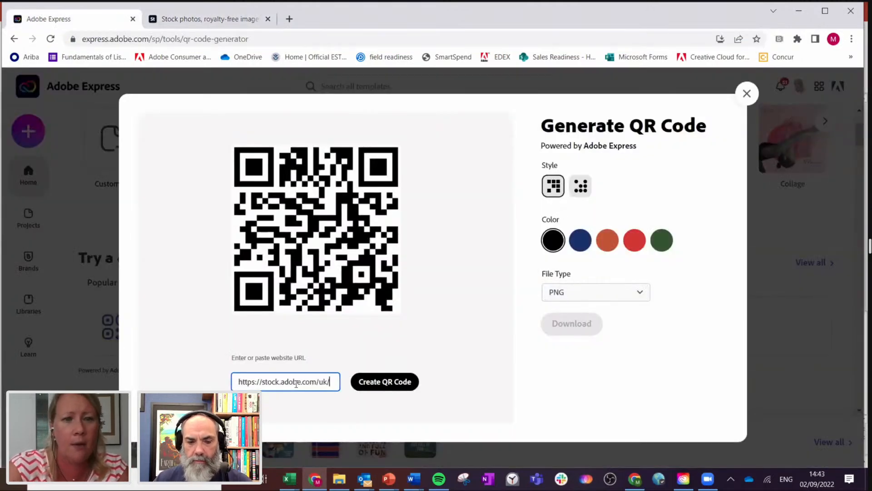
- Create the QR code and give it the dotted style in dark blue
left_click(381, 386)
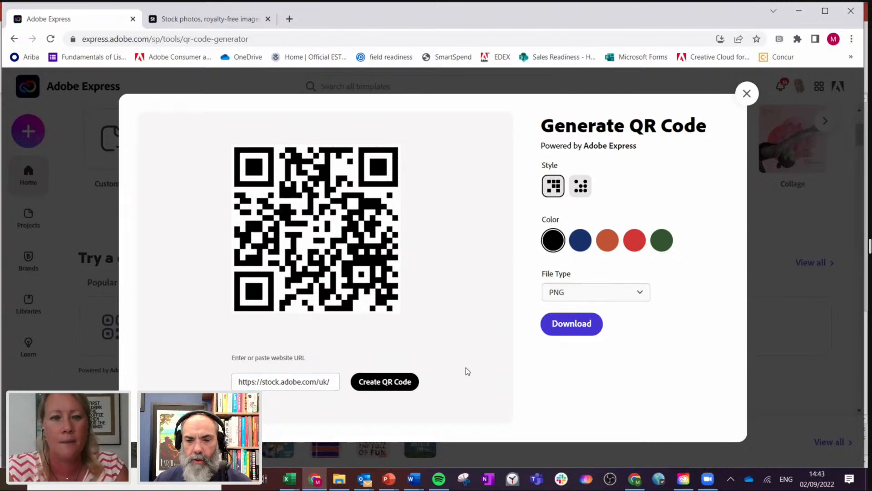
left_click(583, 191)
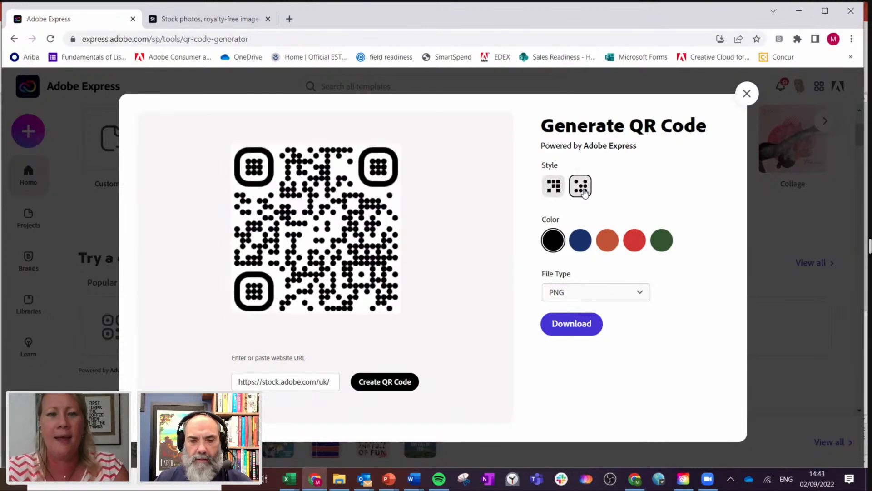
left_click(580, 245)
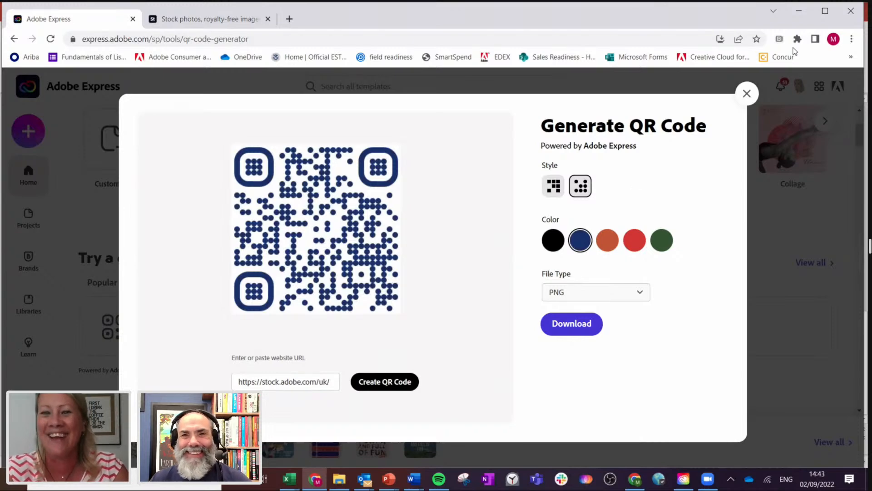
- Recolour the QR code red, download it as a PNG and show the downloaded file in its folder
left_click(640, 240)
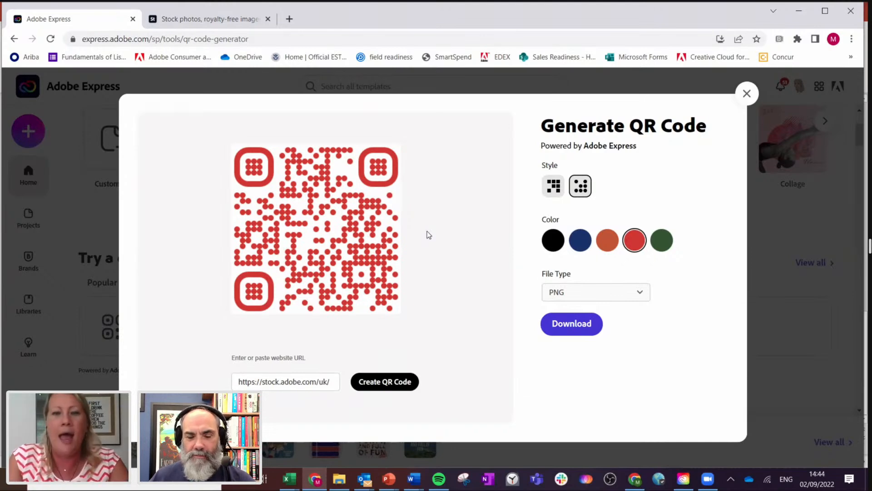
left_click(573, 326)
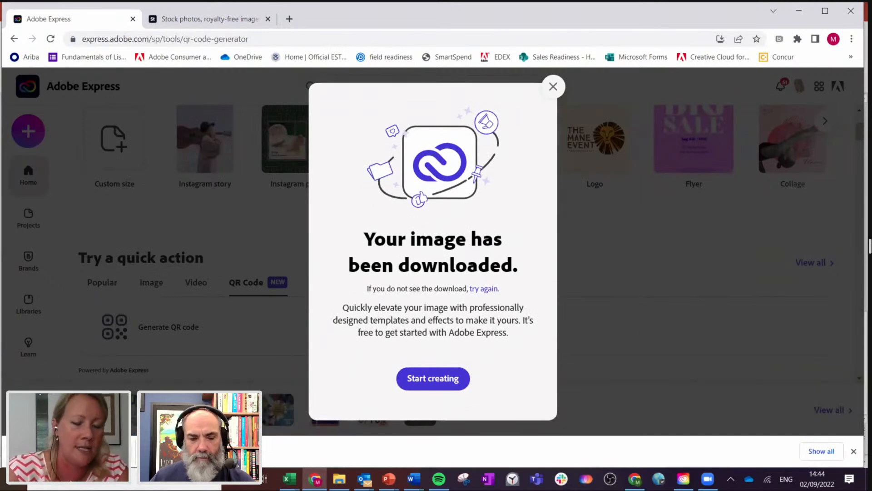
left_click(122, 452)
left_click(150, 414)
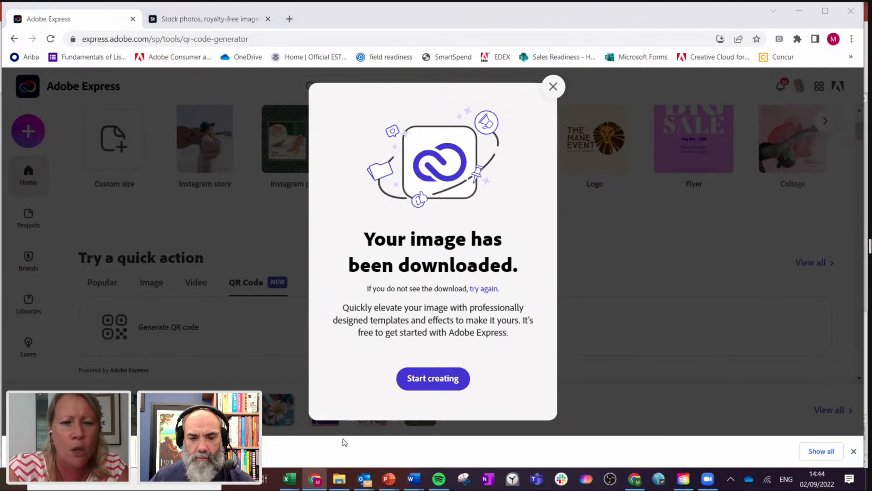
- Move adobe_express from Downloads into the Adobe Live folder, replacing the existing file, and minimise both folder windows
mouse_move(365, 480)
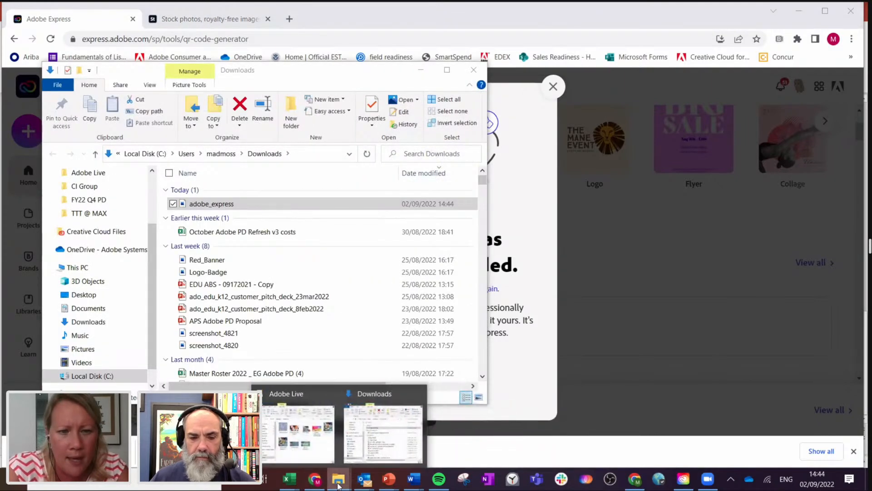
left_click(324, 458)
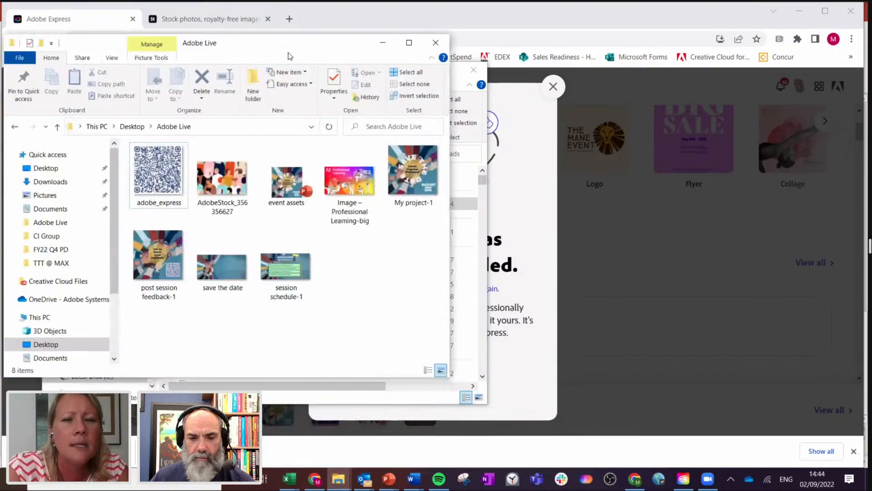
left_click_drag(290, 56, 658, 57)
left_click_drag(224, 206, 709, 347)
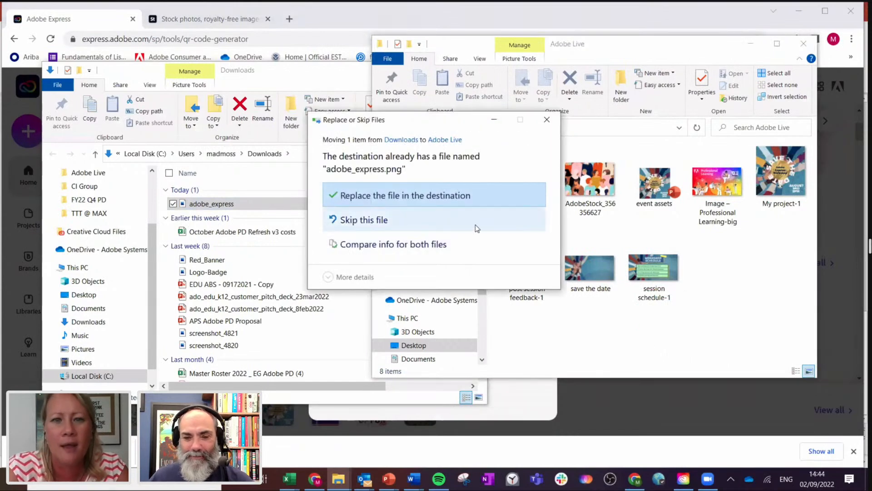
left_click(444, 195)
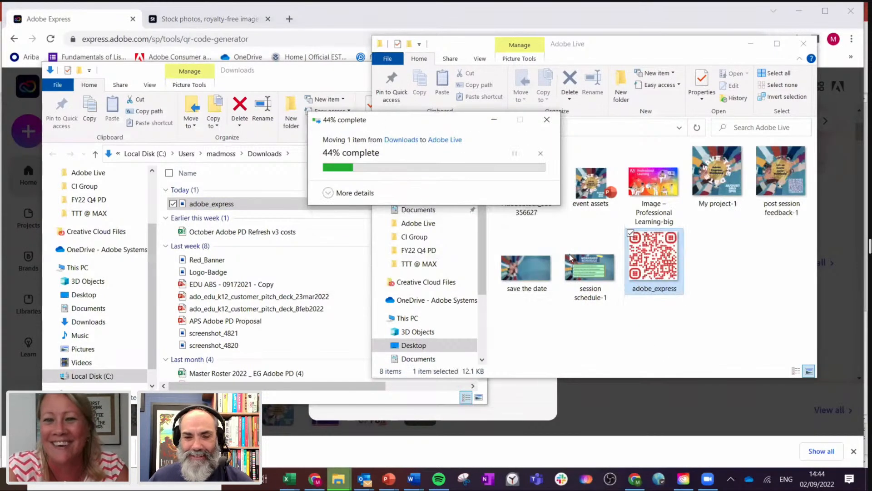
left_click(692, 355)
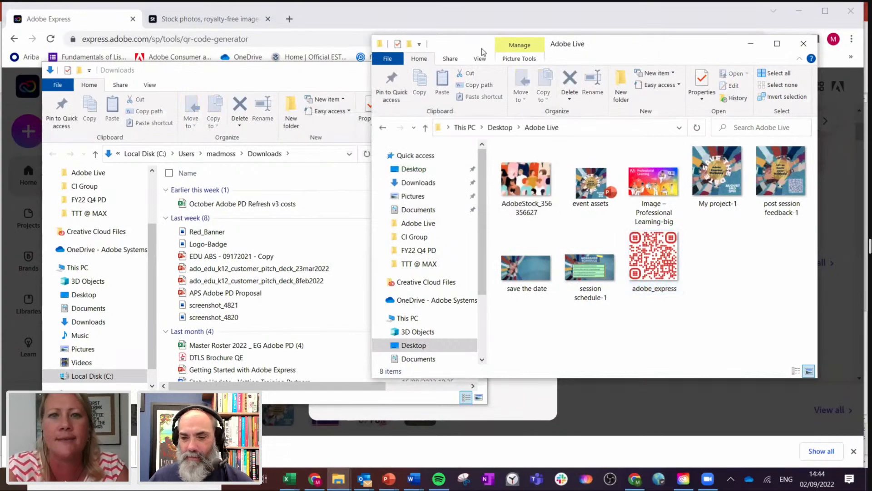
key("super+Down")
key("super+Down")
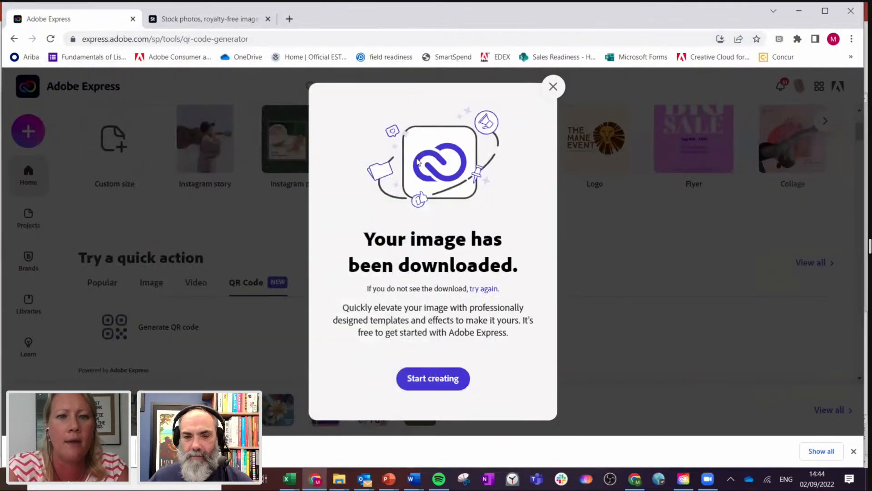
- Dismiss the download message and duplicate the recent "Save the date" project under the name "post session QR code"
left_click(553, 86)
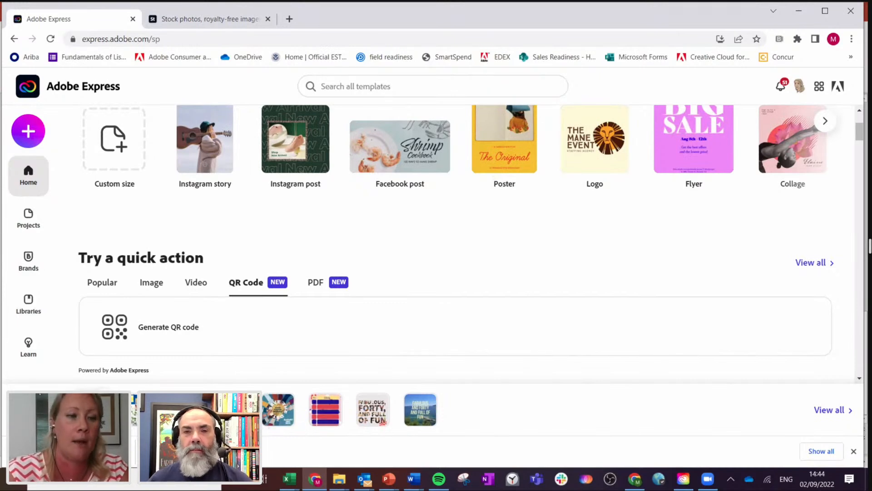
left_click(101, 400)
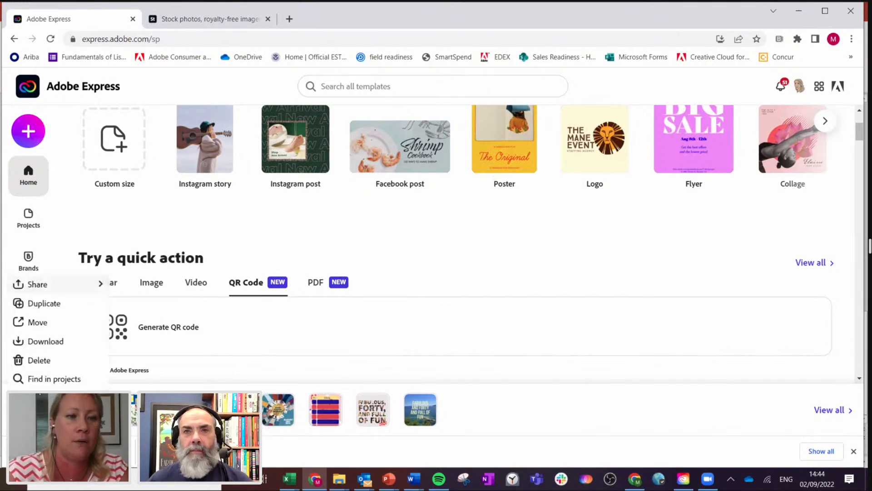
left_click(58, 307)
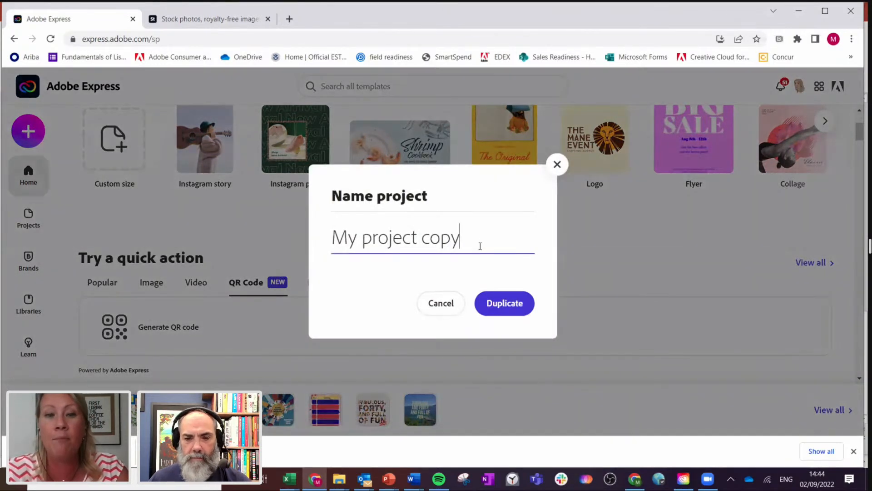
key("BackSpace")
key("BackSpace")
key("BackSpace")
key("BackSpace")
key("BackSpace")
key("BackSpace")
key("BackSpace")
key("BackSpace")
key("BackSpace")
key("BackSpace")
key("BackSpace")
key("BackSpace")
key("BackSpace")
key("BackSpace")
key("BackSpace")
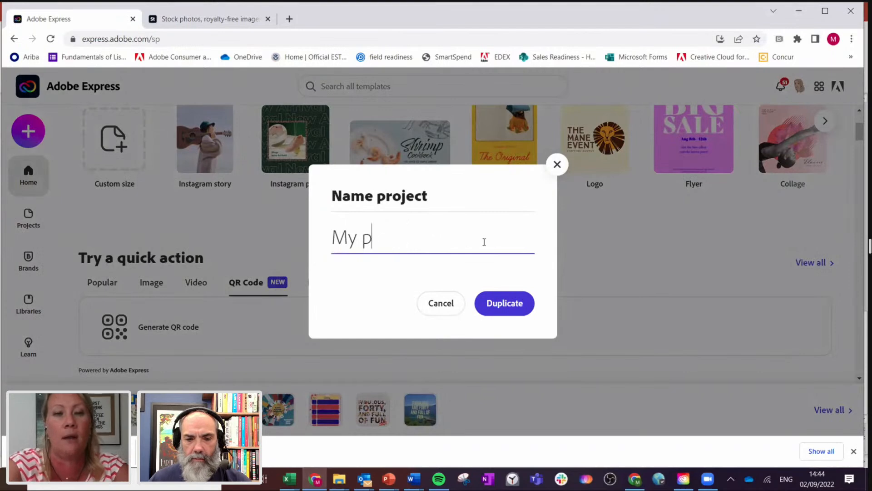
type("post s")
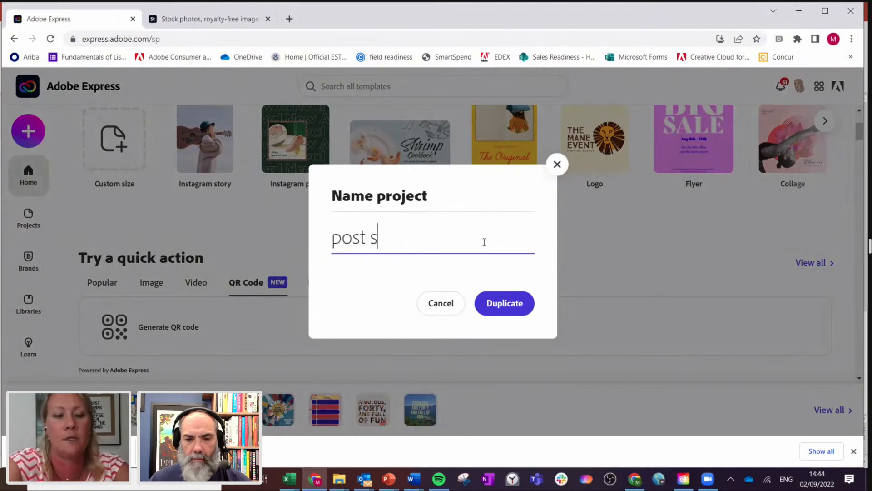
type("ession Q")
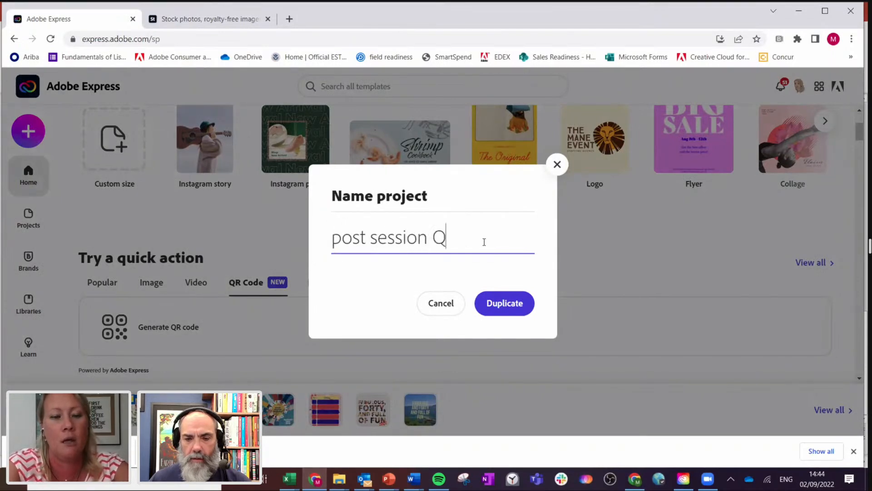
type("R code")
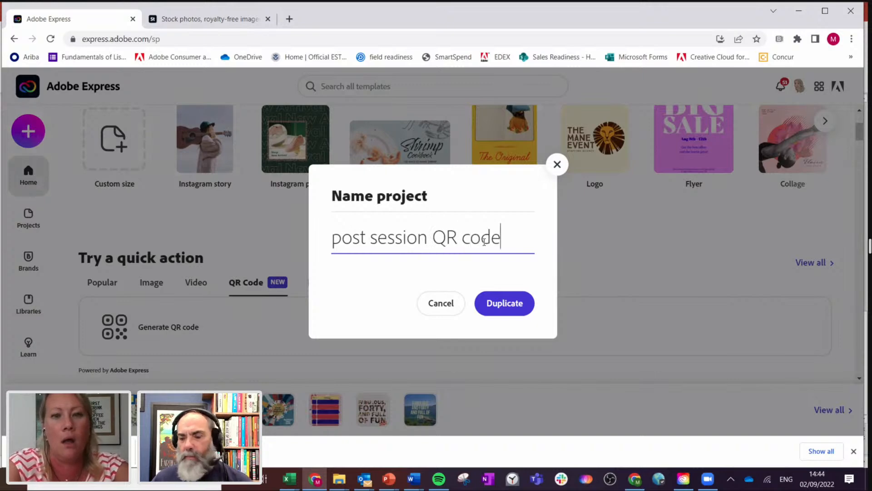
left_click(503, 303)
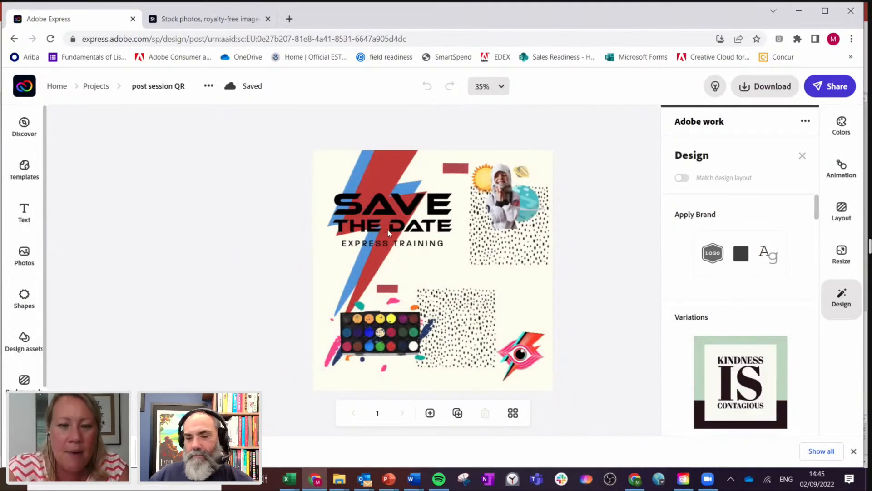
- Replace the "Save the date" heading with "Share your feedback" and enlarge it above the "Express Training" line
left_click(406, 216)
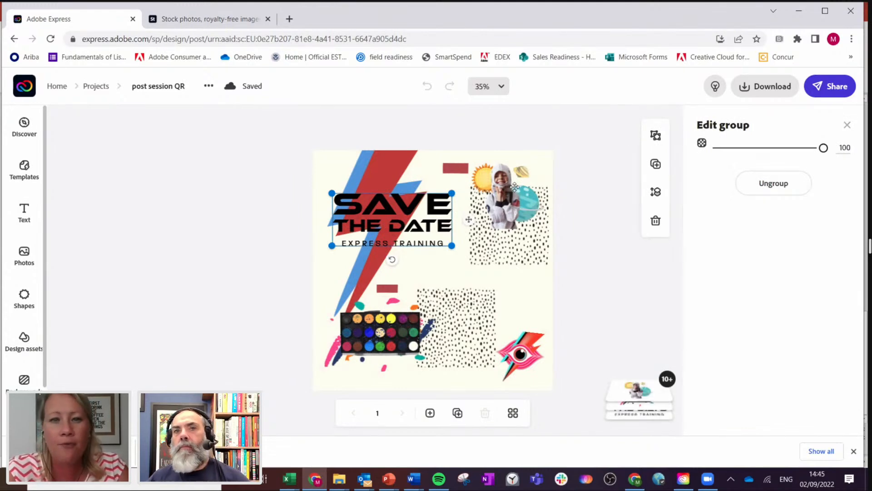
left_click(771, 158)
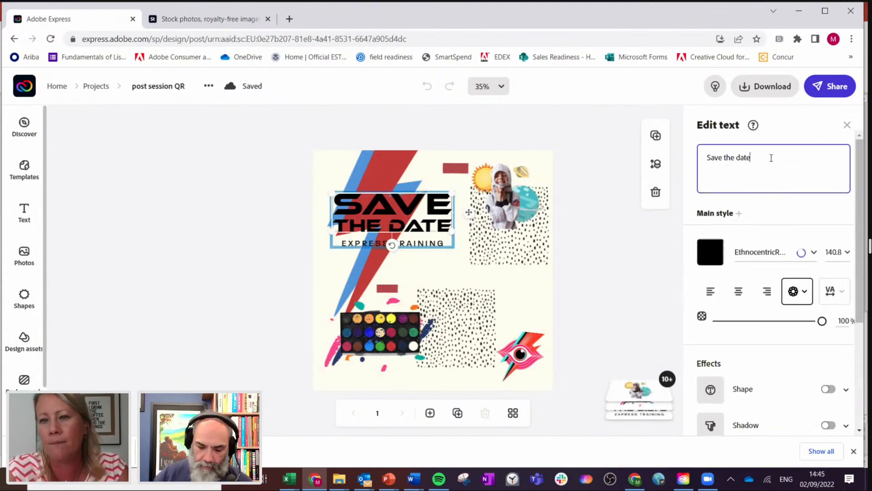
key("BackSpace")
key("BackSpace")
key("BackSpace")
key("BackSpace")
key("BackSpace")
key("BackSpace")
key("BackSpace")
key("BackSpace")
key("BackSpace")
key("BackSpace")
key("BackSpace")
key("BackSpace")
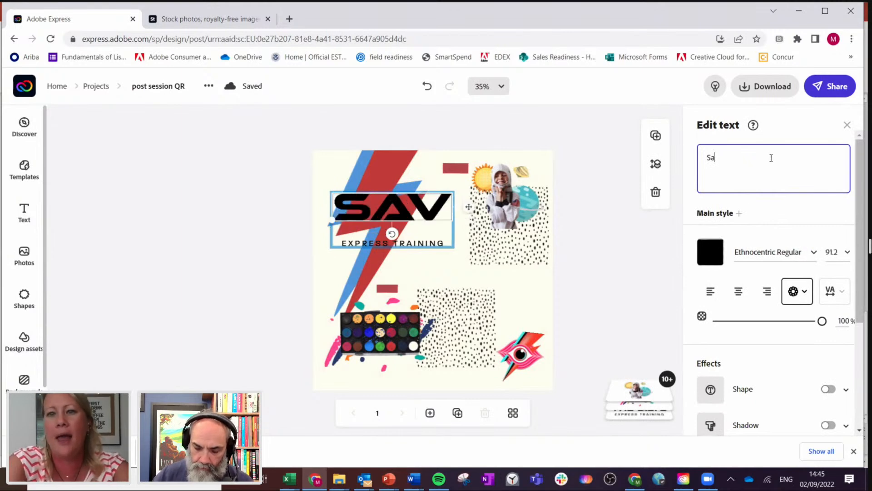
type("hav")
key("BackSpace")
type("re your fe")
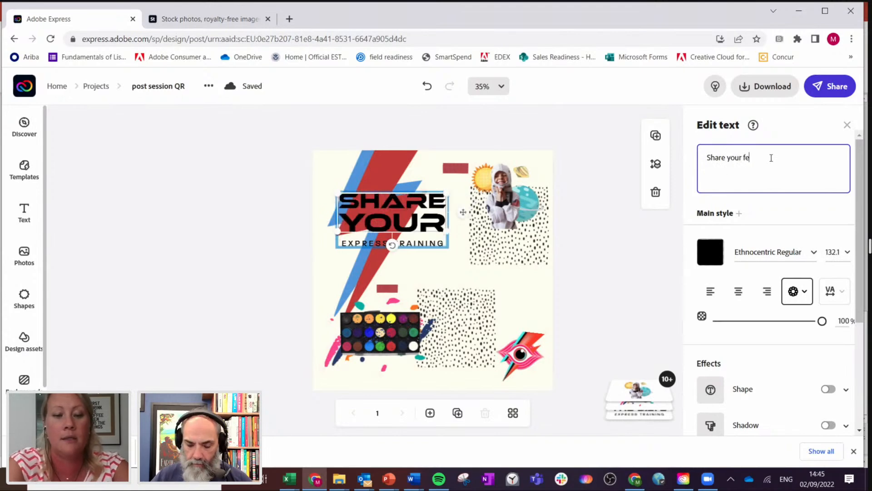
type("edback")
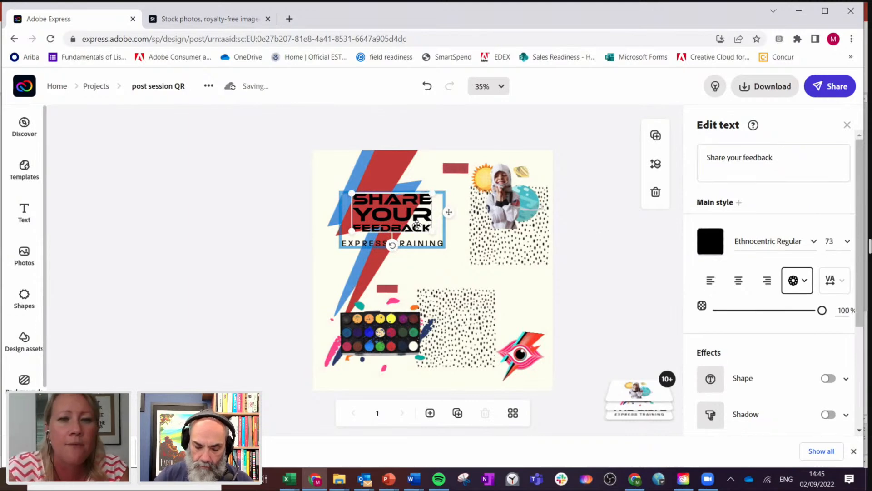
left_click_drag(460, 171, 463, 179)
left_click_drag(350, 214, 340, 236)
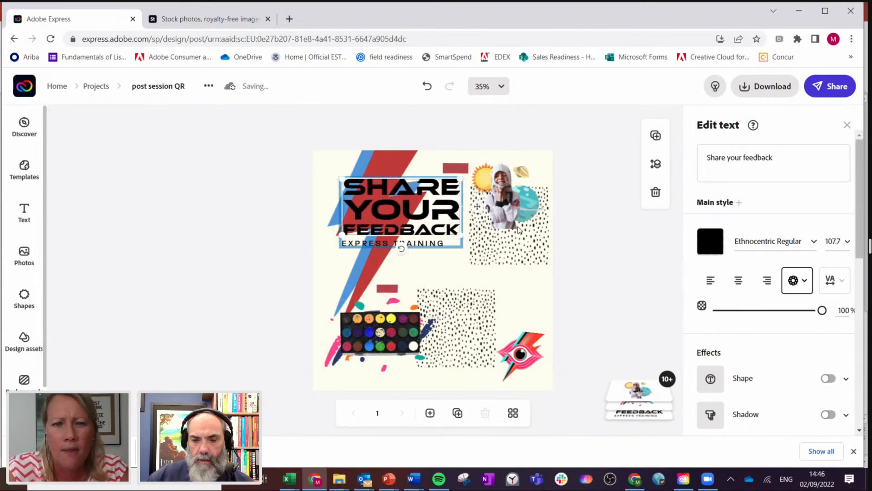
- Delete the lower dotted pattern and shift the paint palette group slightly up and to the left
left_click(460, 322)
key("Delete")
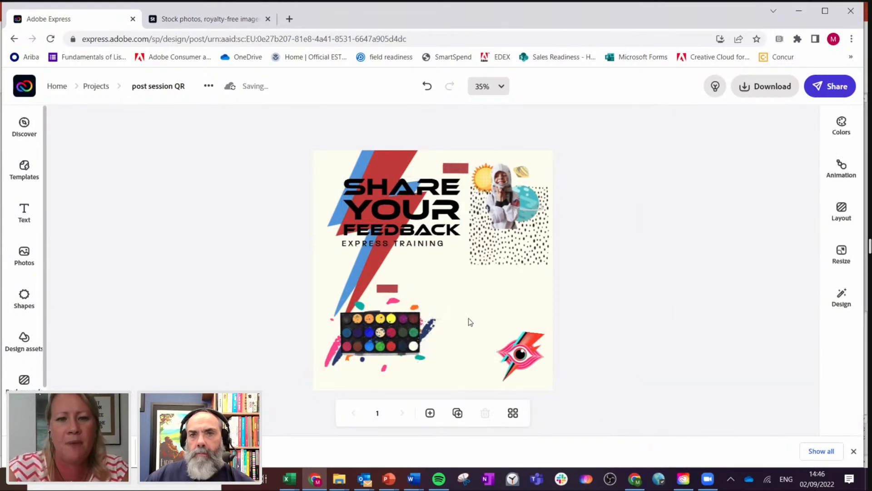
left_click(380, 332)
left_click_drag(381, 324, 374, 316)
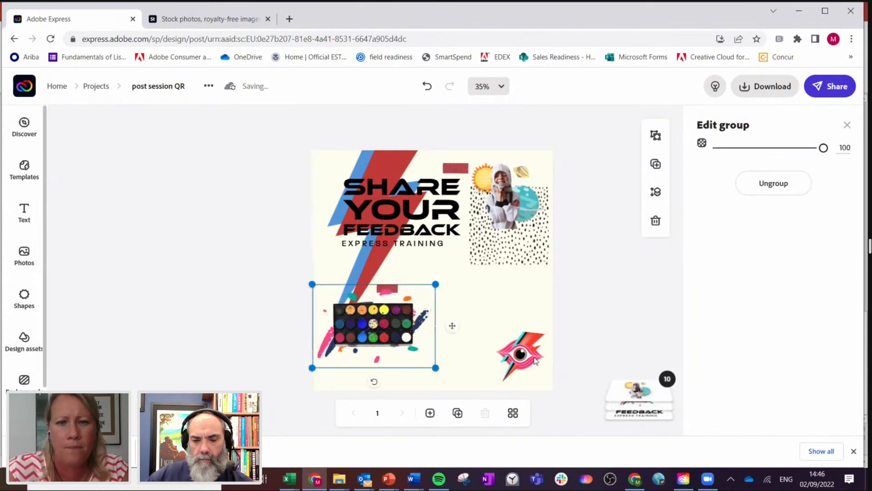
- Move the lightning eye graphic to the design's left edge, just above the paint palette
left_click(522, 348)
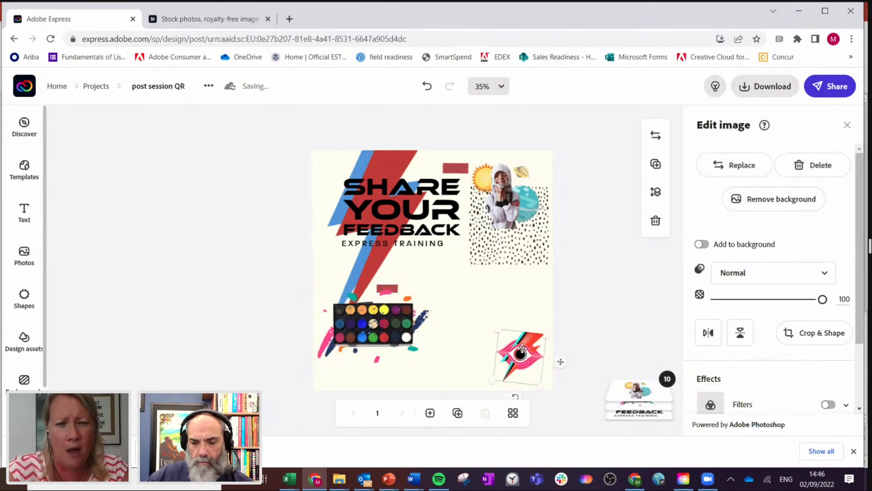
left_click_drag(522, 349, 338, 253)
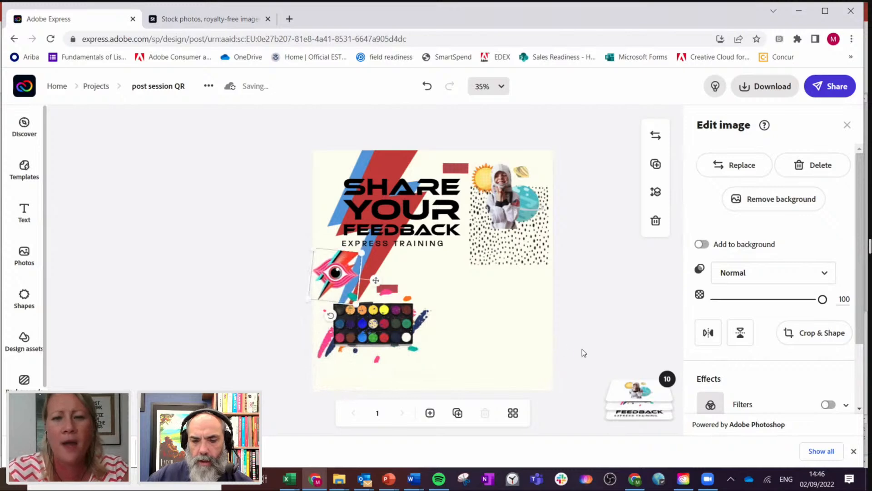
left_click(307, 262)
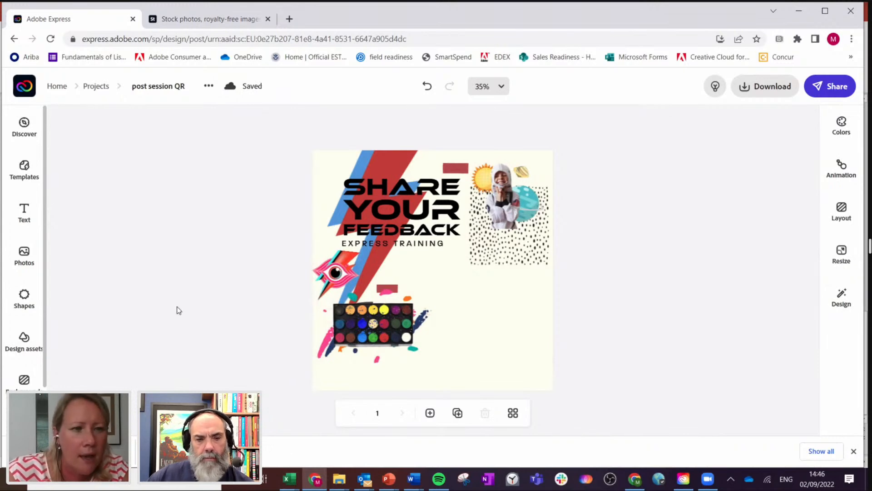
- Upload the adobe_express QR code image and place it in the lower-right area of the design
left_click(24, 260)
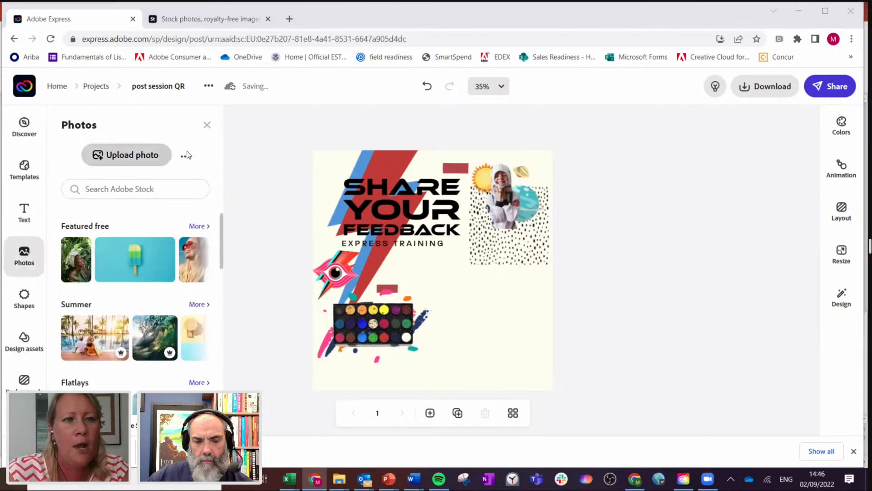
left_click(129, 157)
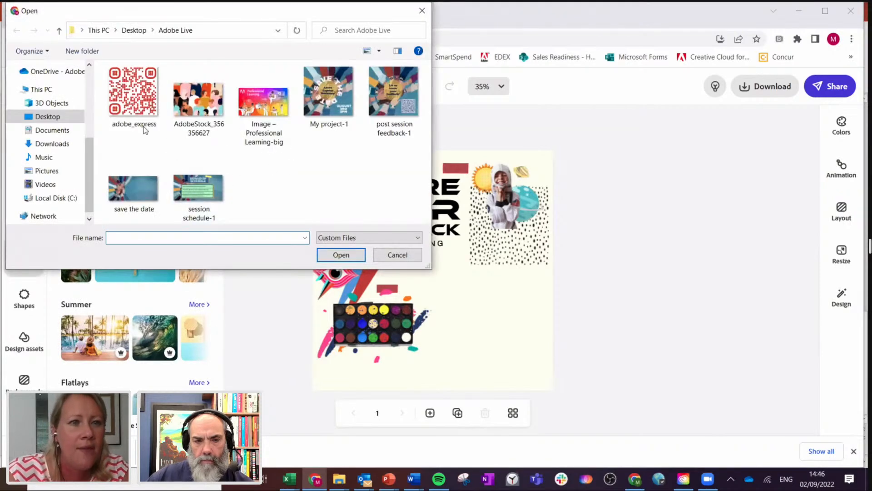
left_click(137, 97)
left_click(341, 255)
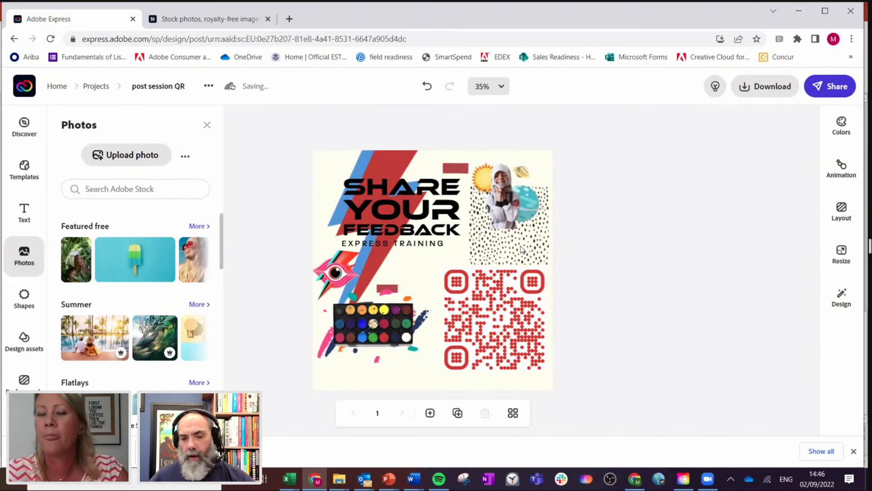
left_click(480, 319)
mouse_move(484, 318)
left_mouse_down()
mouse_move(473, 326)
mouse_move(483, 331)
left_mouse_up()
- Delete the remaining dotted pattern and slightly enlarge the hooded figure and planets group above the QR code
left_click(506, 257)
key("Delete")
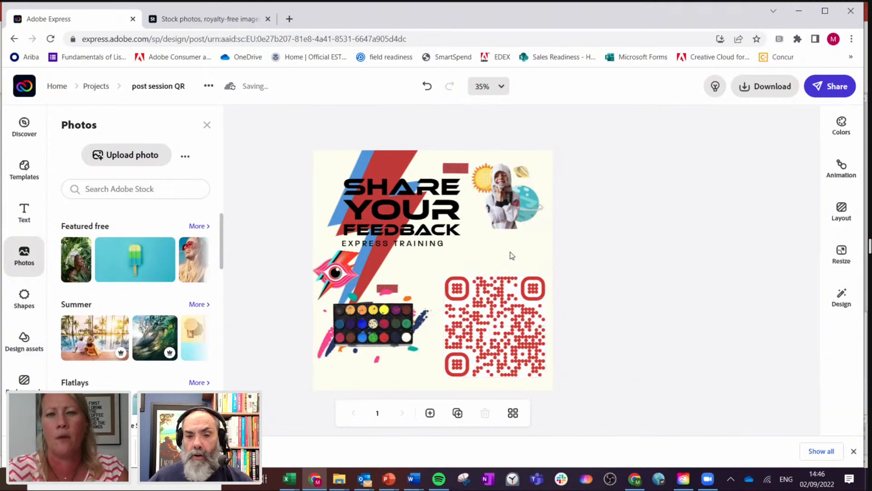
left_click(504, 188)
left_click_drag(476, 226, 473, 229)
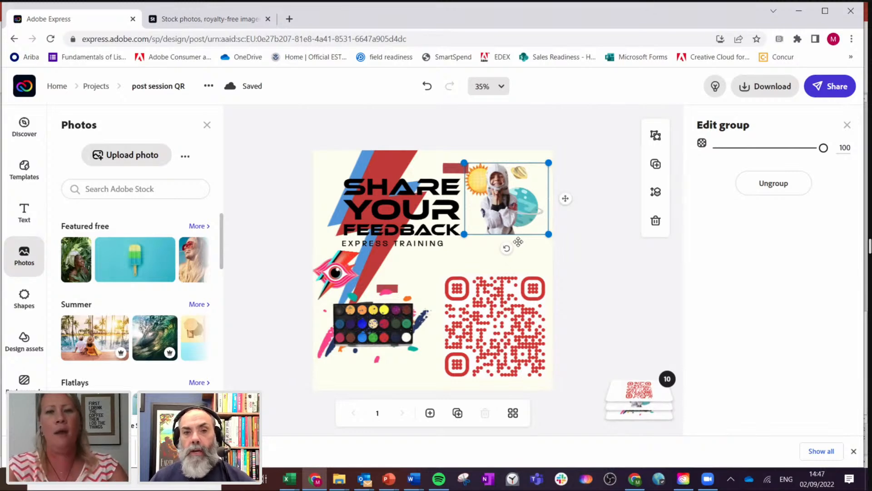
left_click(458, 261)
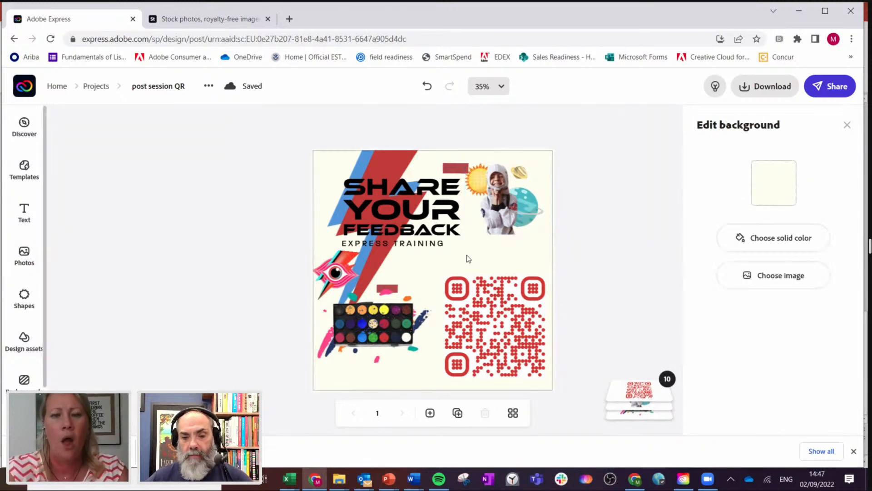
left_click(482, 294)
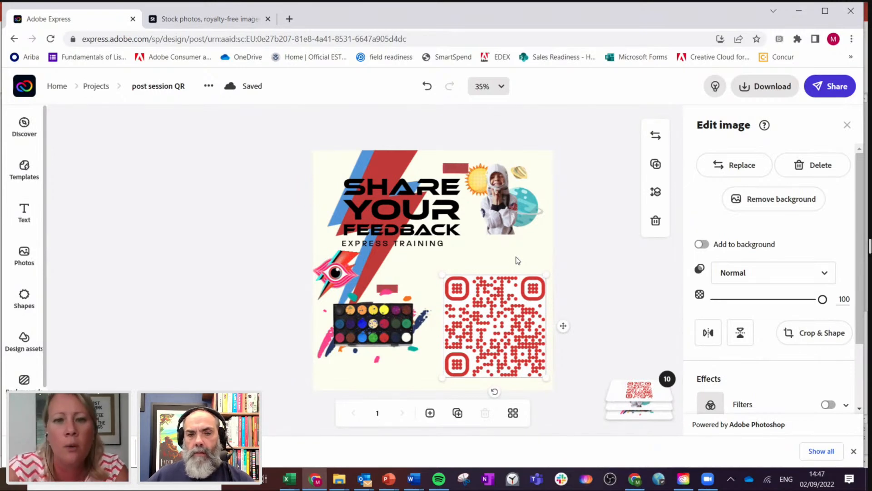
- Enlarge the red QR code toward the upper-left so that it fills most of the design's lower-right area
left_click(498, 206)
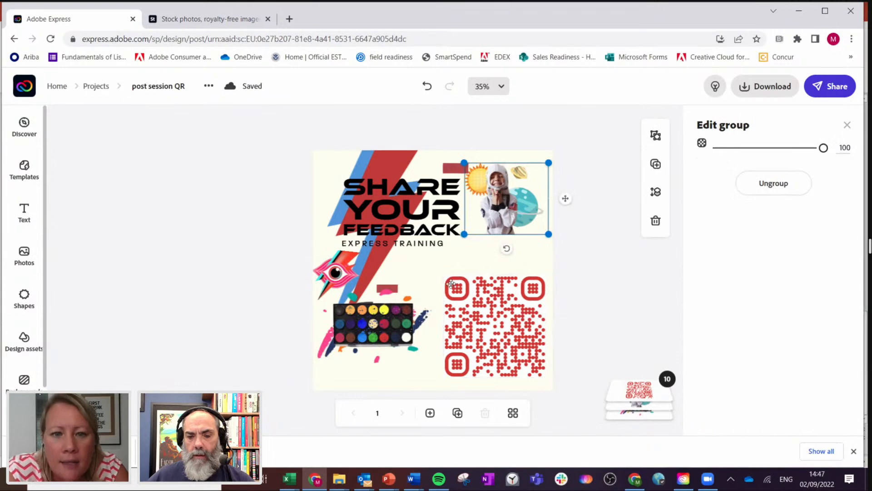
left_click(463, 306)
left_click_drag(444, 276, 396, 228)
- Shrink the hooded figure and planets group, bring it in front of the QR code, and place it at the code's centre
left_click(512, 193)
left_click_drag(548, 162, 510, 182)
mouse_move(636, 316)
left_click_drag(639, 359, 631, 303)
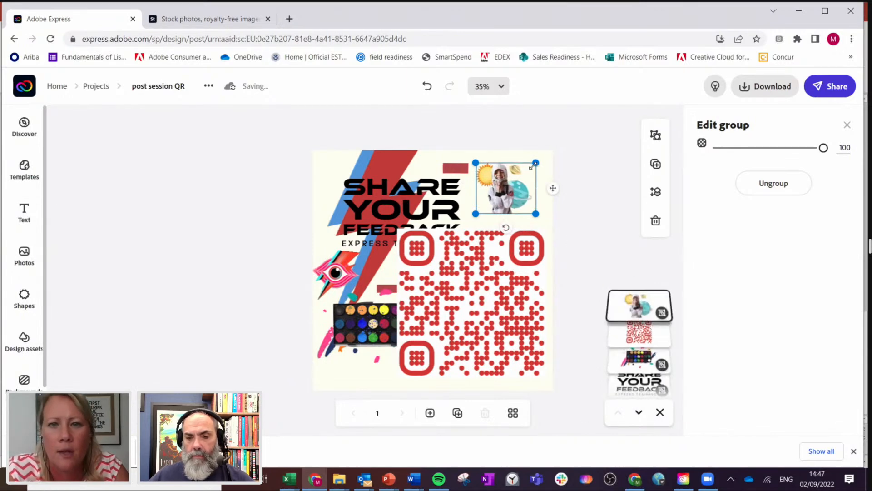
left_click_drag(532, 167, 523, 173)
left_click_drag(471, 311, 472, 308)
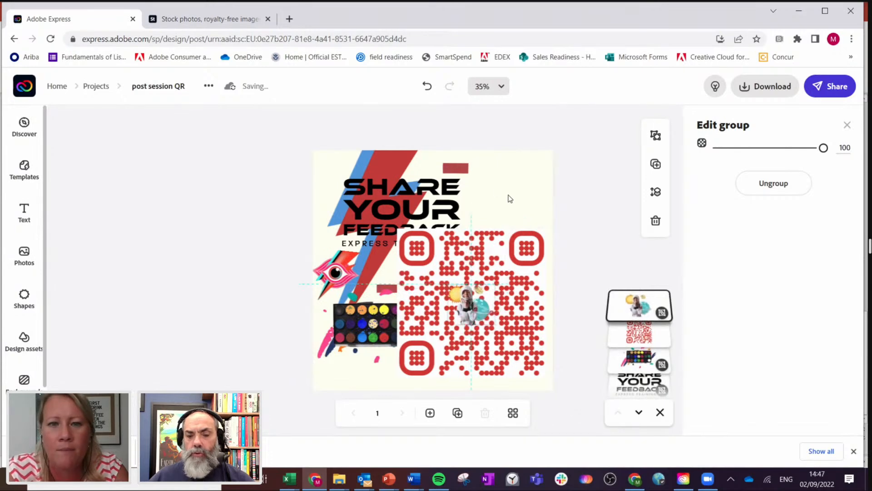
left_click(514, 198)
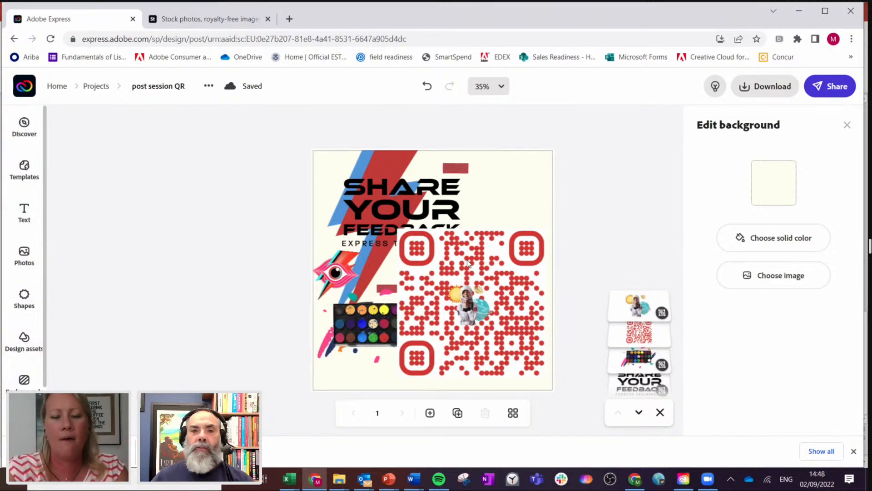
- Reduce the QR code until it clears the headline text, and re-centre the hooded figure and planets group on it
left_click(414, 247)
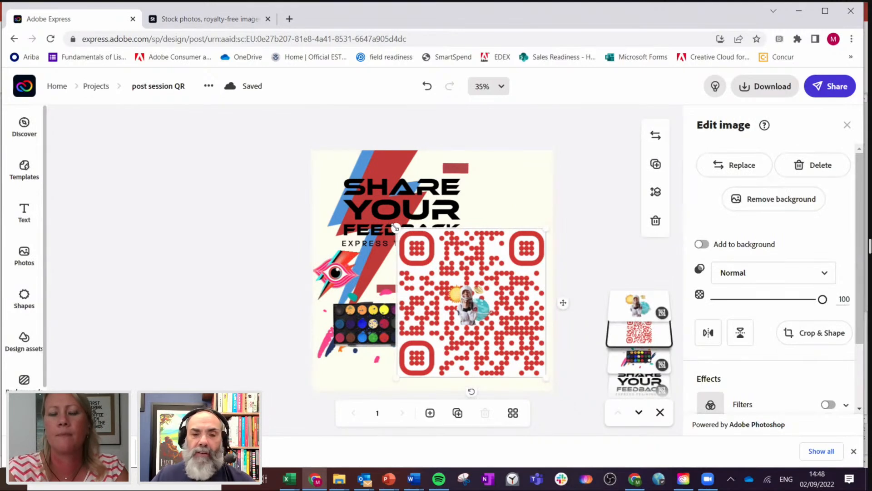
left_click_drag(396, 228, 434, 264)
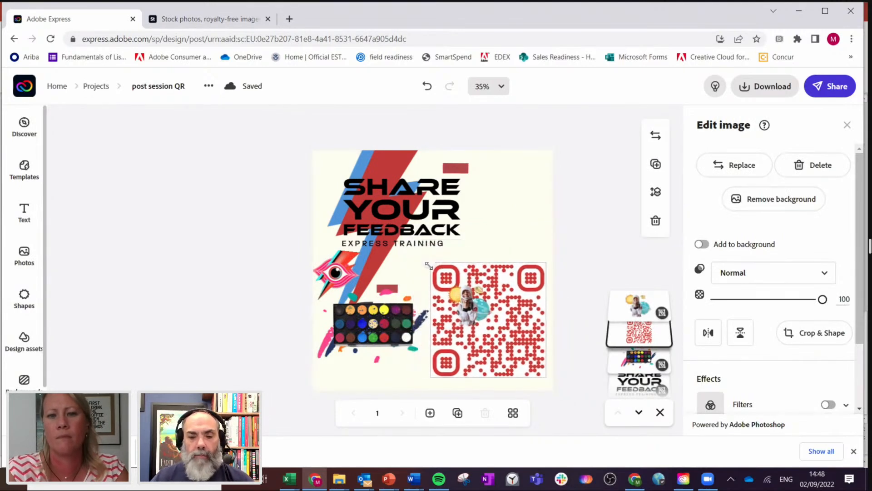
left_click(470, 307)
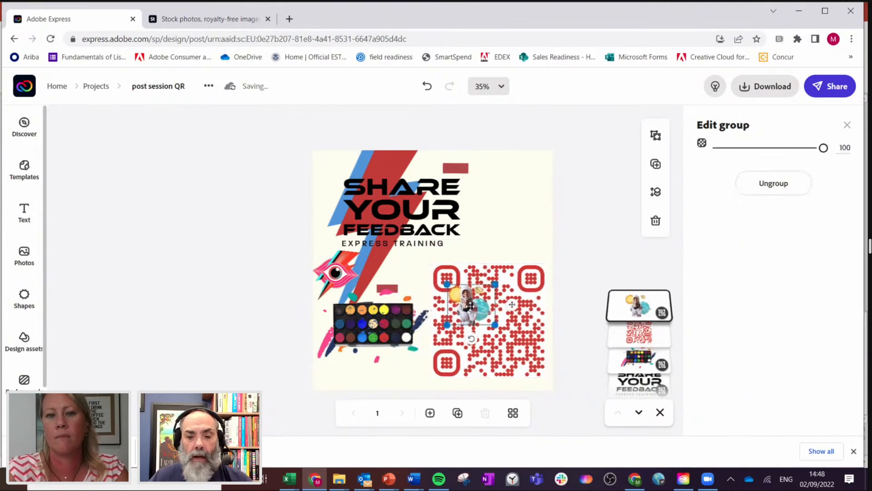
left_click_drag(470, 306, 491, 322)
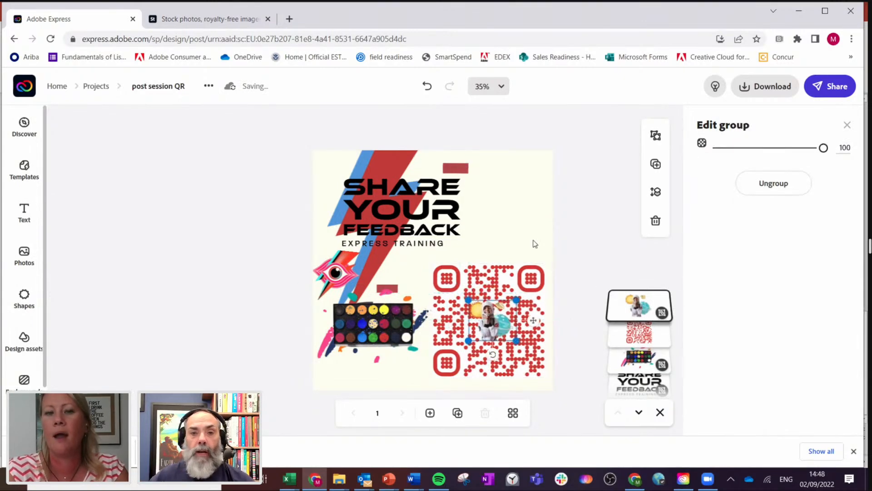
- Move the lightning eye graphic to the empty upper-right corner of the design, above the QR code
left_click_drag(335, 275, 386, 244)
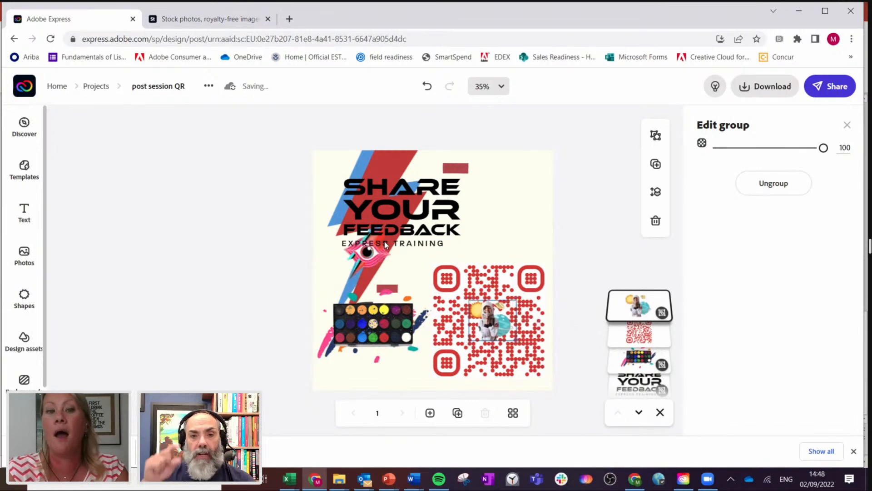
left_click_drag(499, 192, 514, 186)
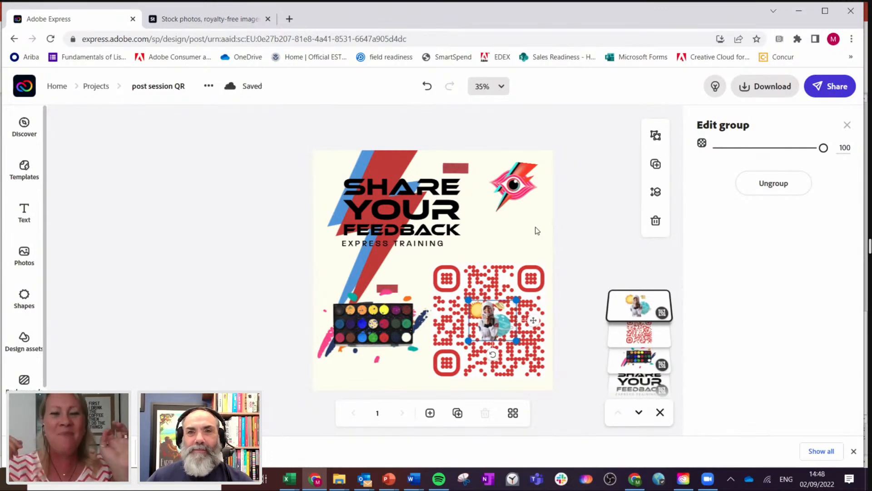
- Search all templates for "collage" and start a project from the "Brightening up my interiors" template
left_click(24, 88)
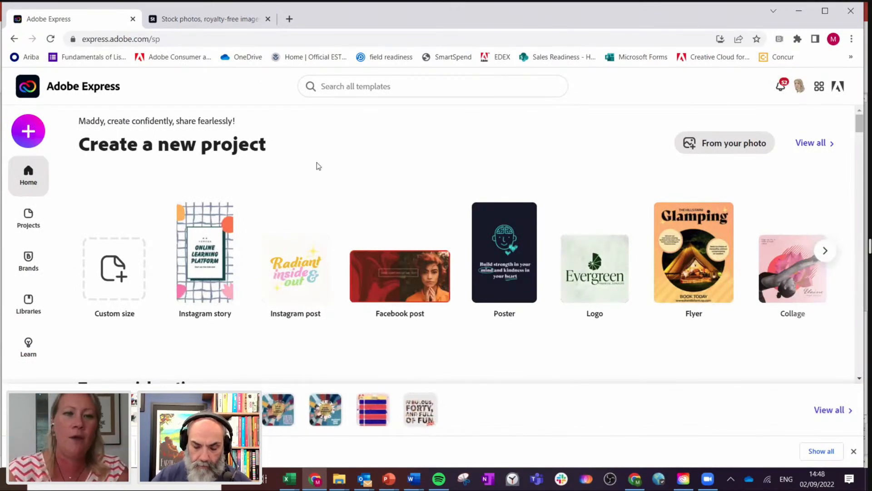
left_click(417, 86)
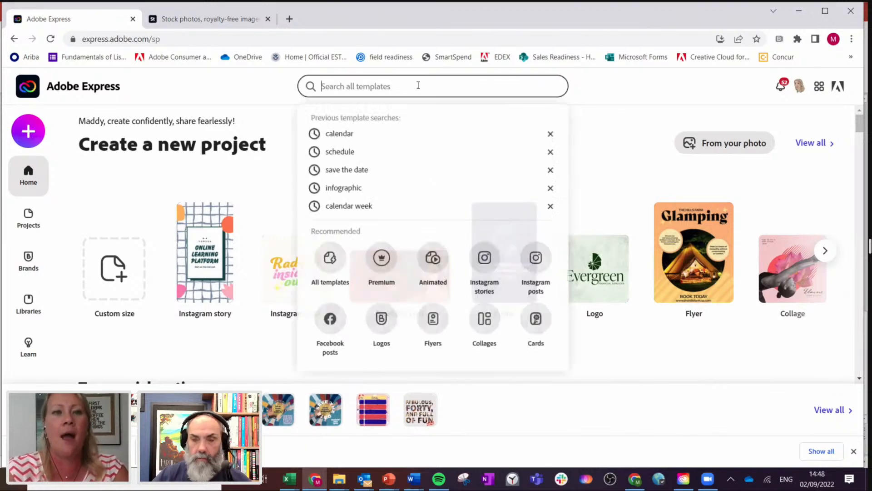
type("collage")
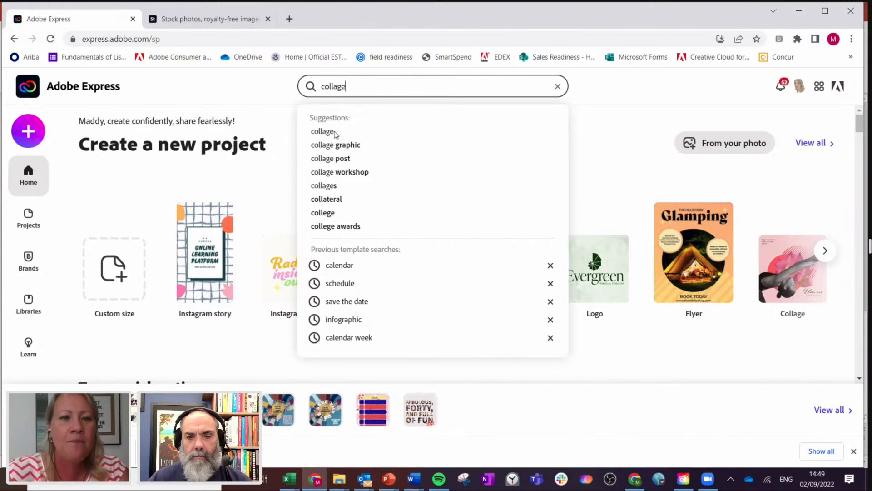
left_click(391, 125)
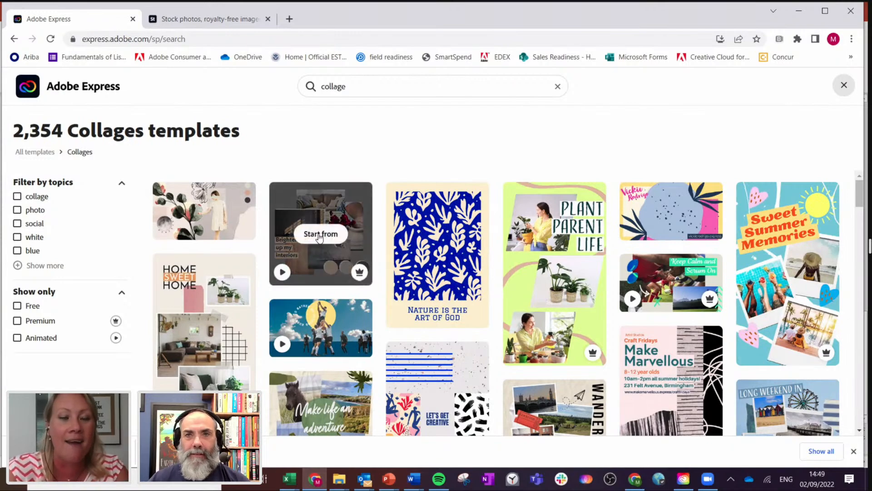
left_click(320, 233)
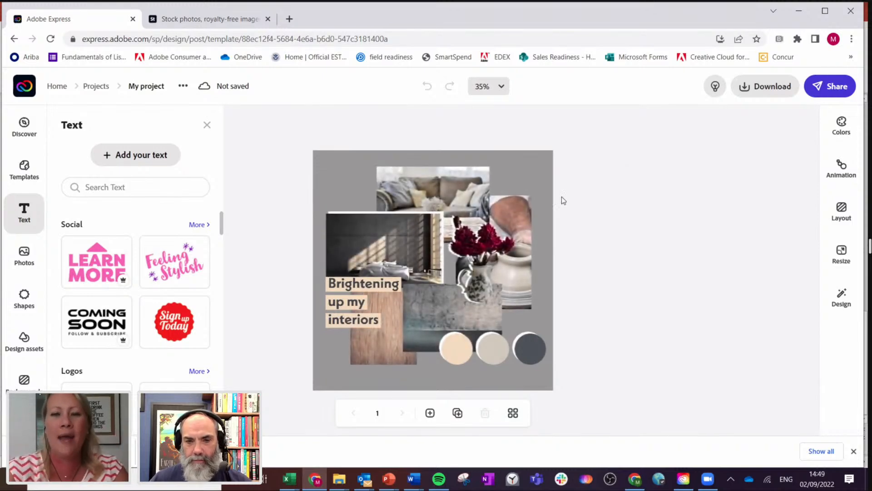
- Leave the collage template project without saving it and return to the post session QR design
left_click(25, 86)
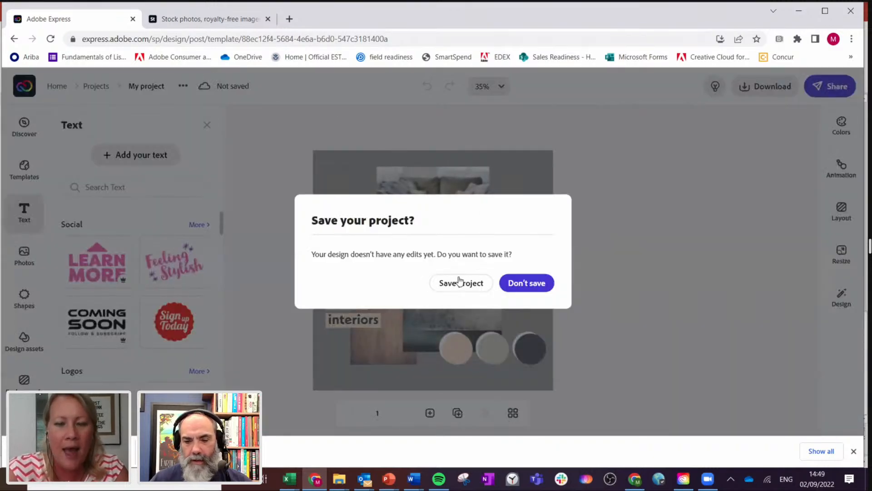
left_click(531, 286)
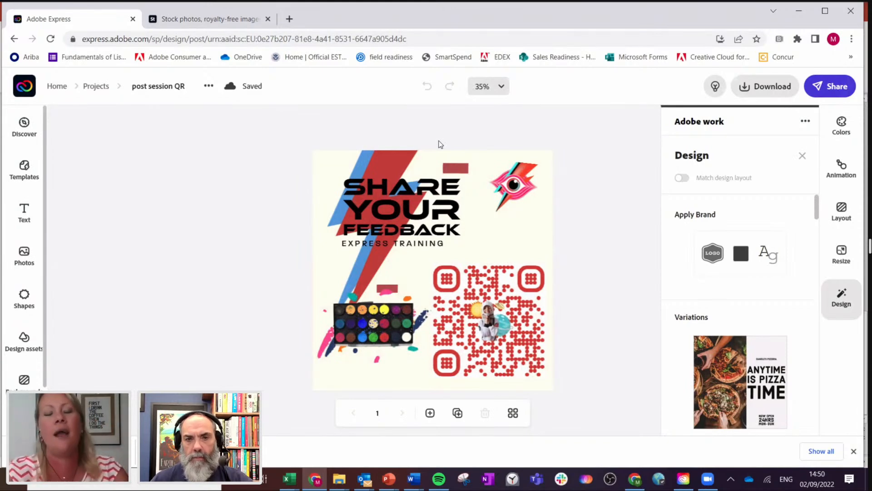
left_click(467, 244)
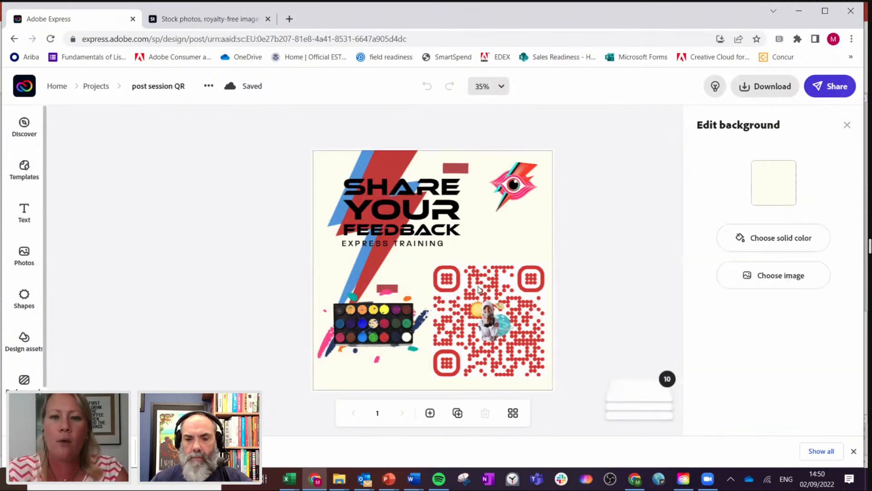
left_click(478, 289)
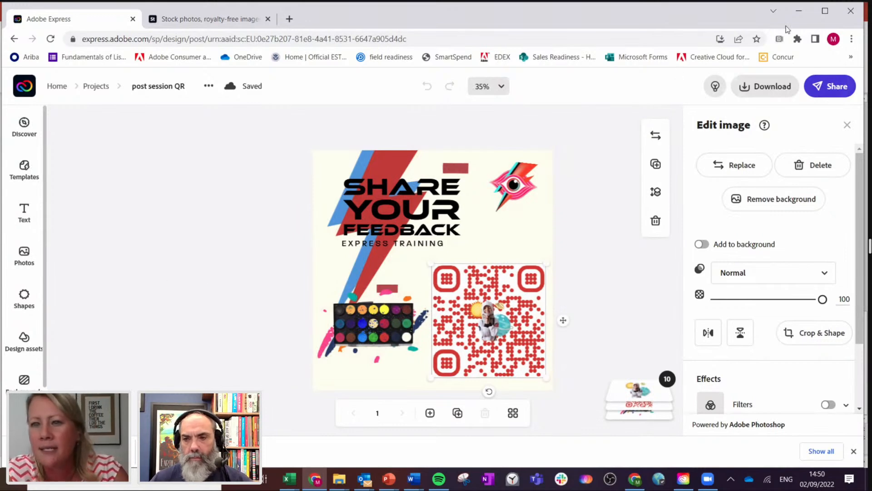
mouse_move(863, 240)
left_mouse_down()
mouse_move(865, 341)
mouse_move(865, 253)
left_mouse_up()
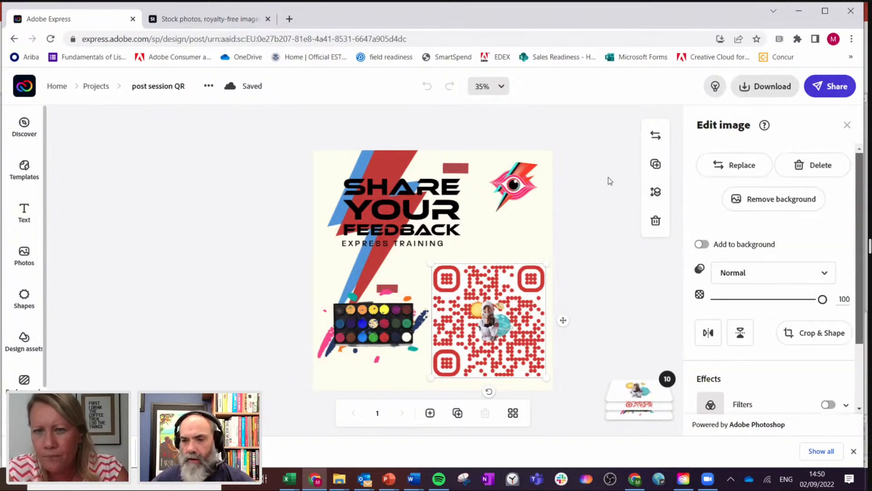
left_click(510, 243)
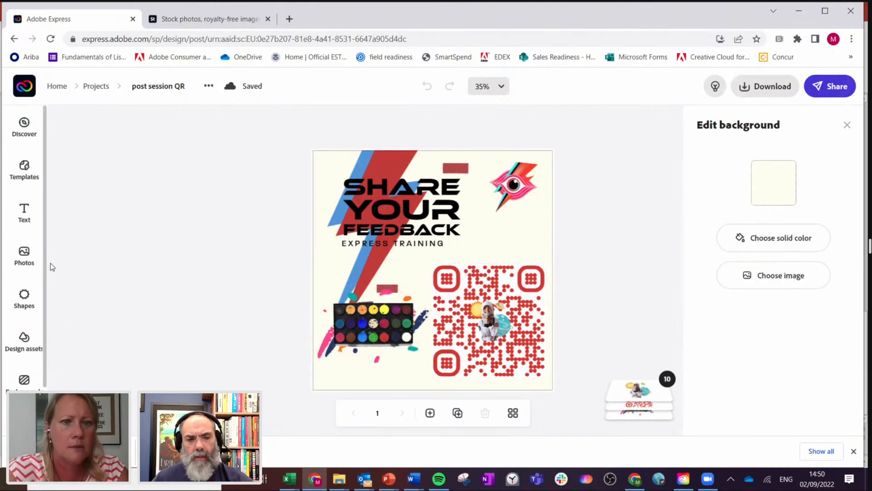
left_click(378, 231)
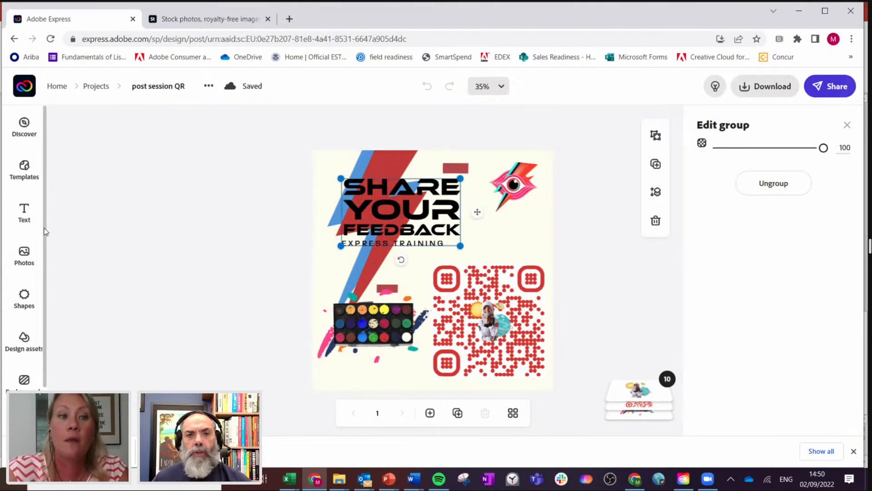
left_click_drag(46, 232, 58, 326)
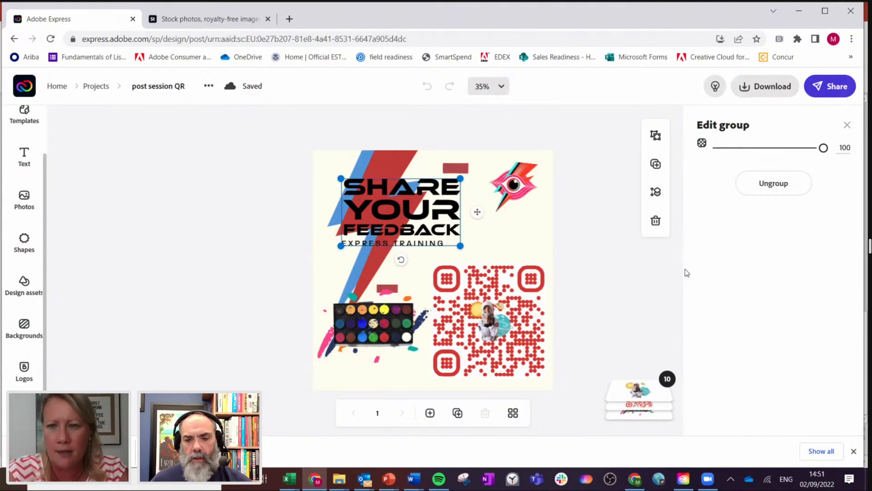
- Deselect the headline group and apply the Typewriter text animation to the design
left_click(848, 125)
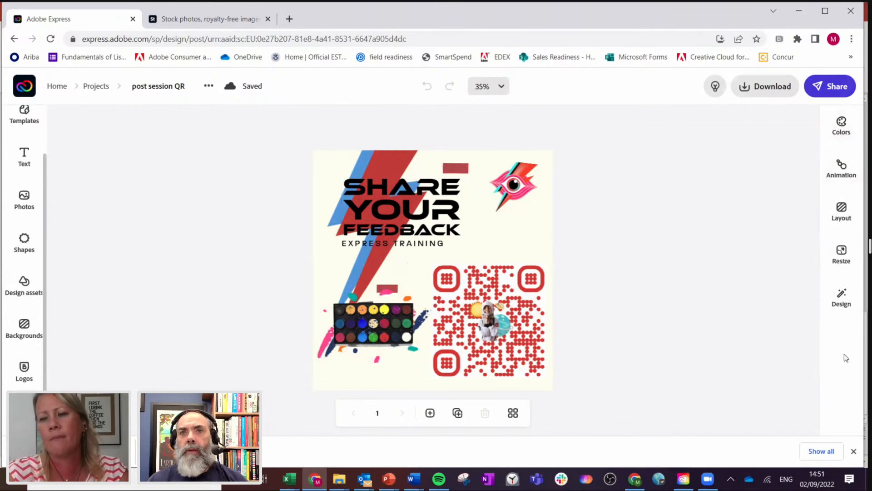
left_click(845, 174)
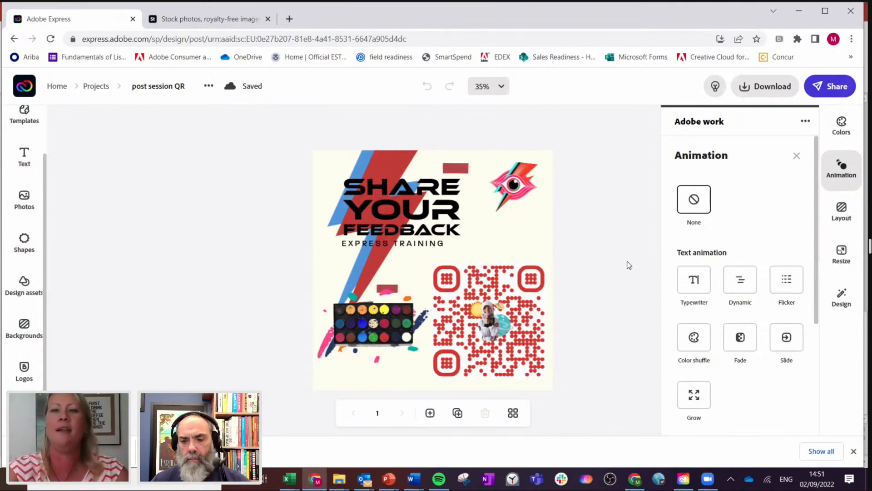
left_click(696, 281)
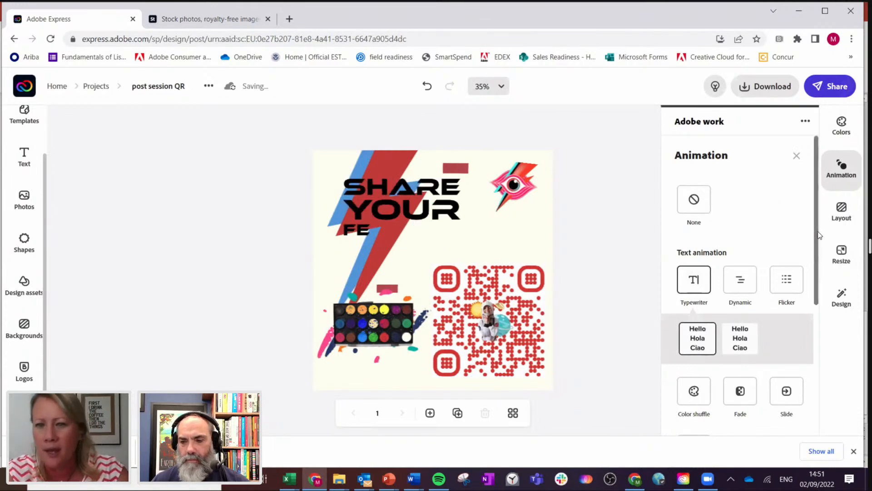
- Try the Color shuffle and Fade text animations on the headline, and switch back to Typewriter
left_click_drag(816, 235, 812, 320)
mouse_move(695, 299)
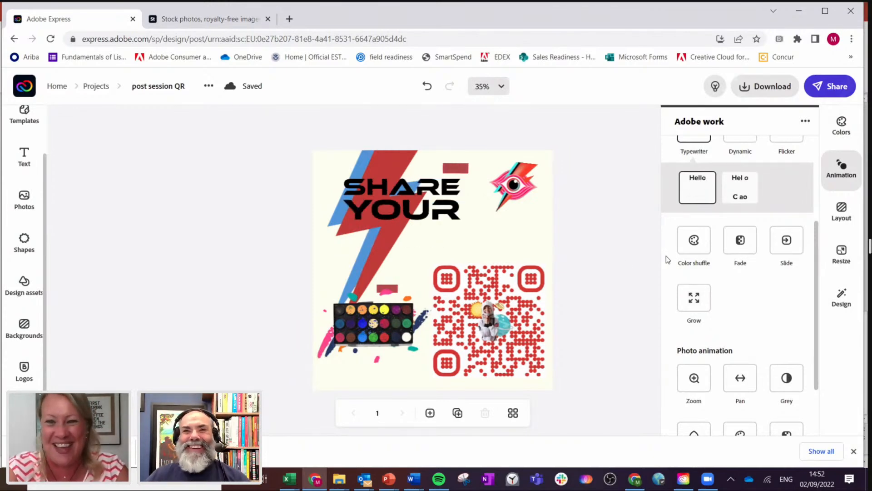
left_click(693, 242)
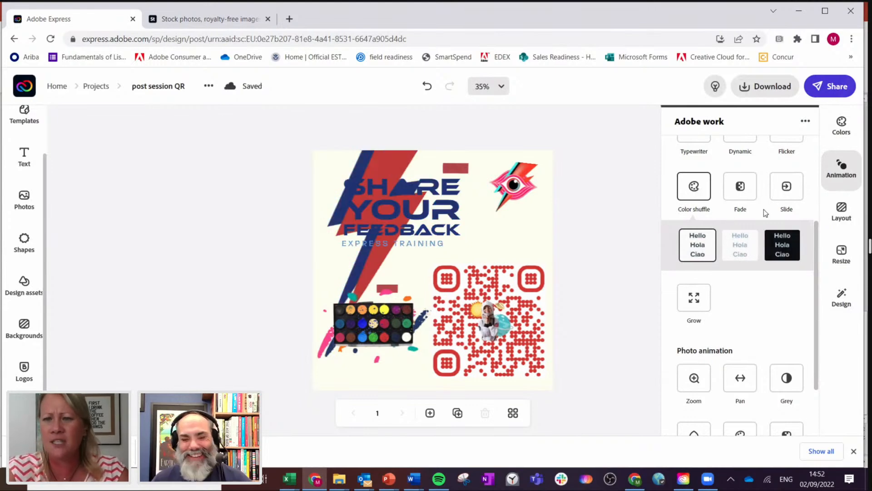
left_click(740, 188)
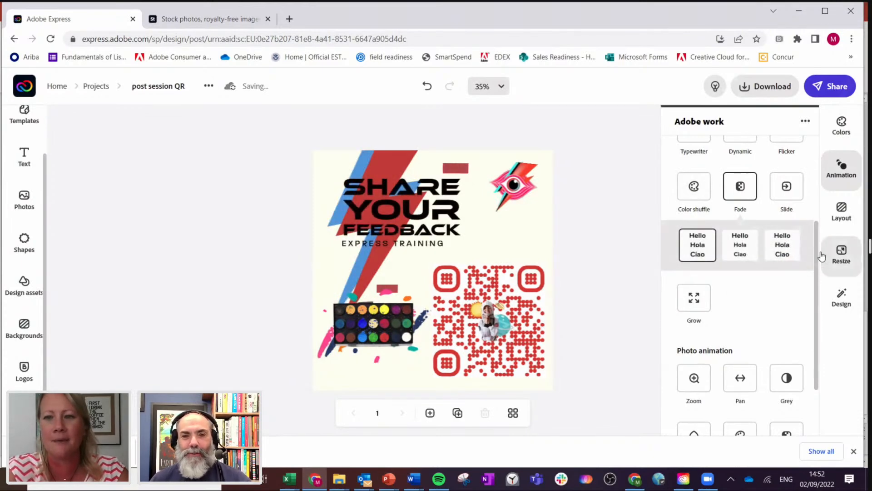
left_click_drag(817, 236, 659, 196)
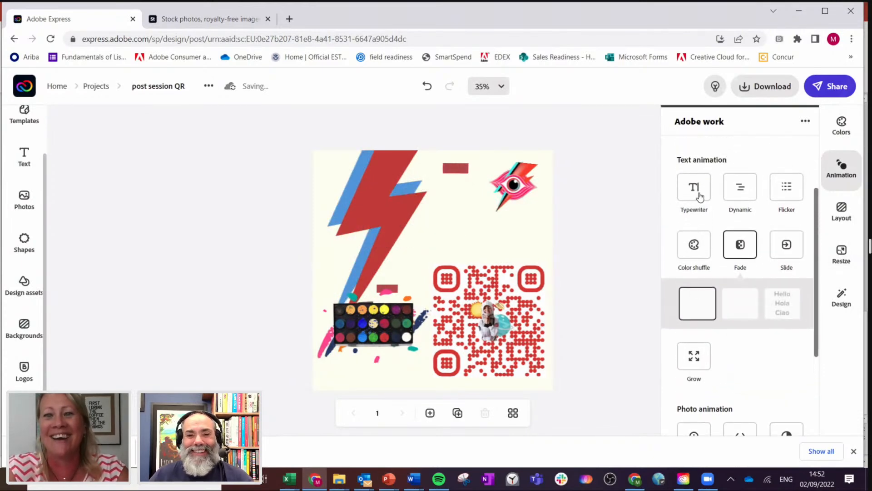
left_click(699, 195)
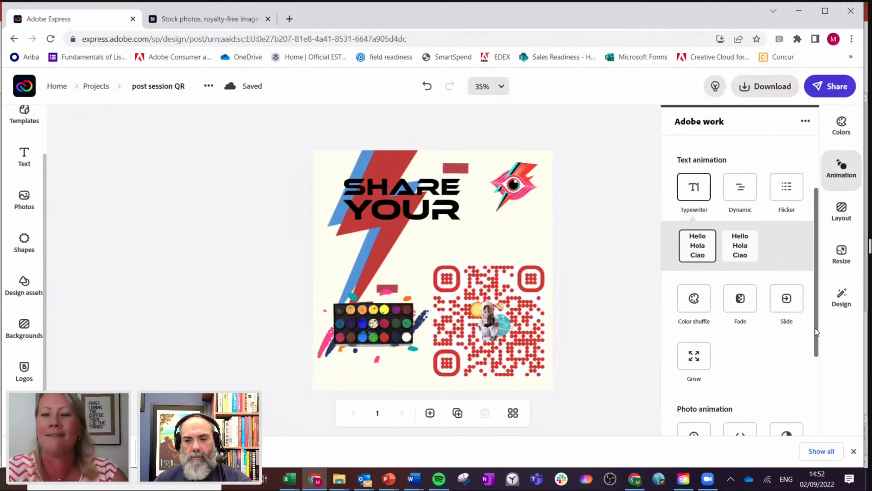
left_click_drag(816, 332, 823, 255)
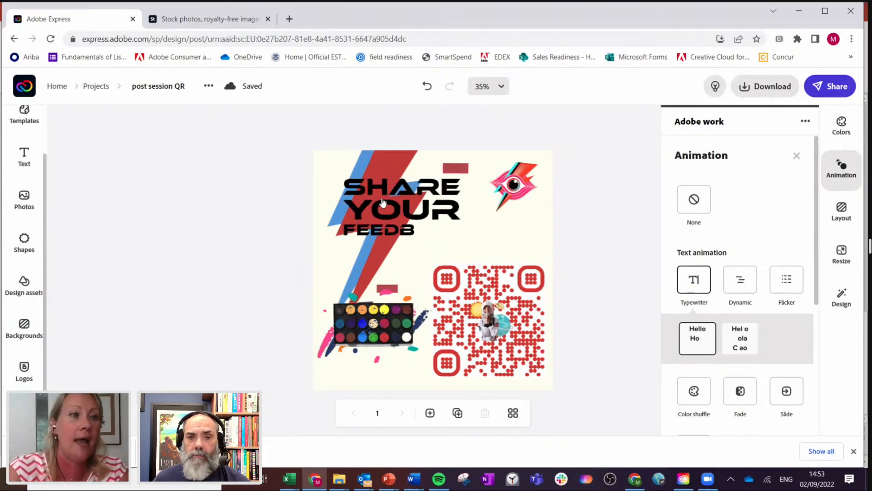
- Return to the home page and open the "We're raising funds" template from the Facebook posts section
left_click(39, 95)
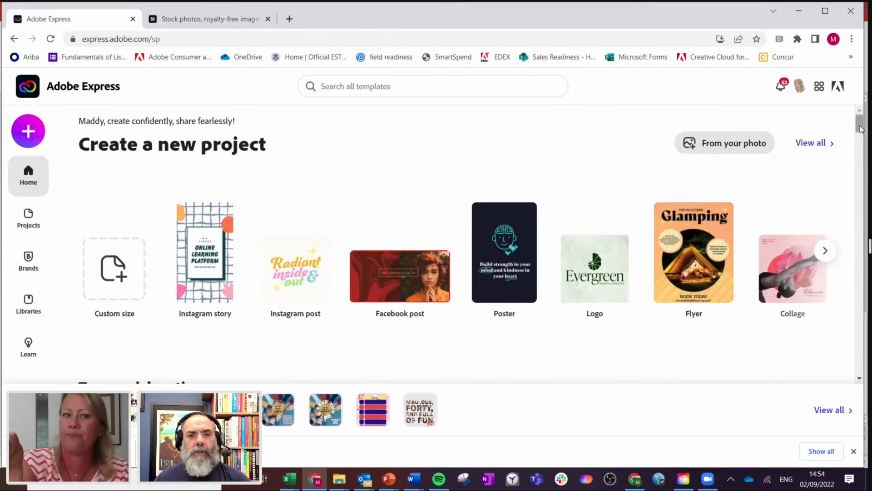
left_click_drag(861, 131, 864, 206)
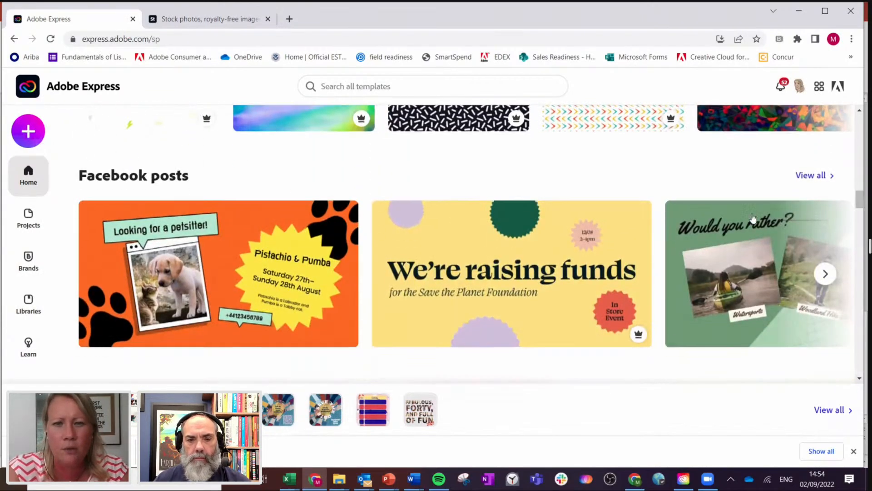
left_click(505, 276)
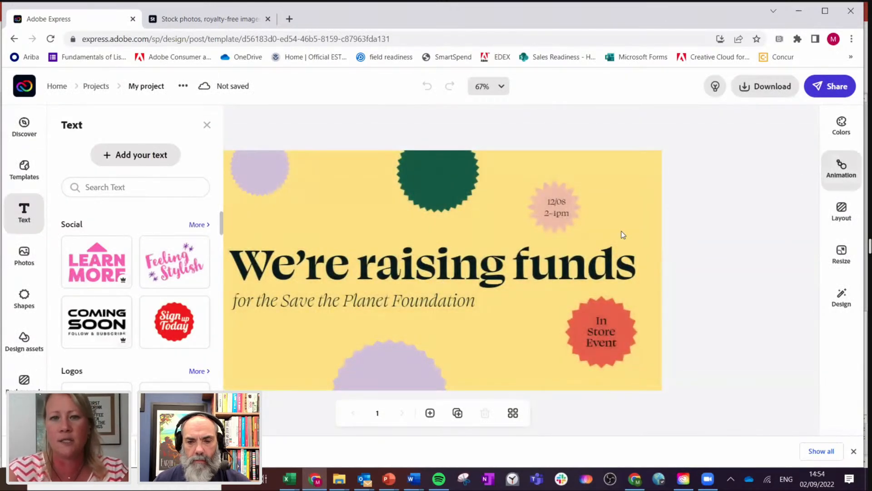
- Try the Dynamic and Flicker text animations on the "We're raising funds" design, and switch to Color shuffle
left_click(568, 256)
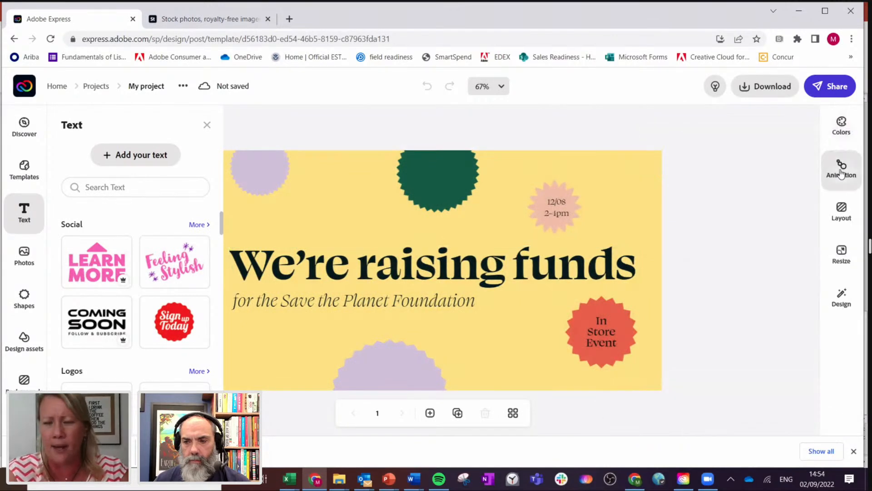
left_click(841, 169)
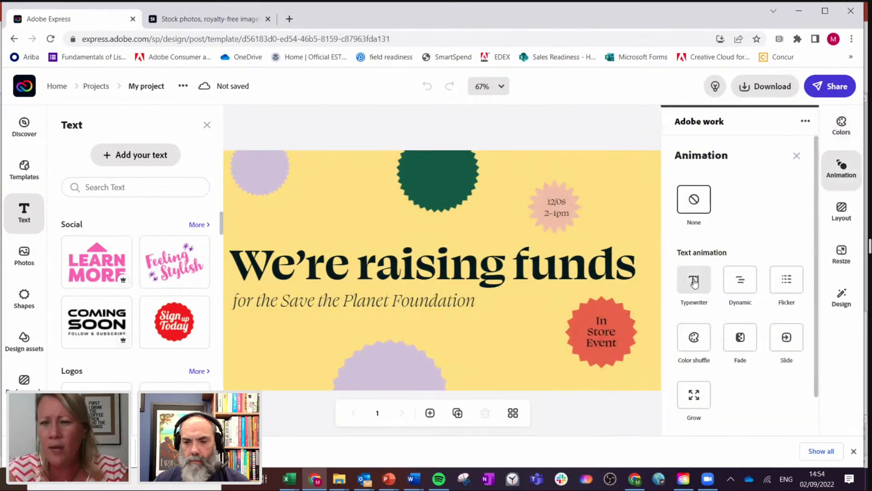
left_click(737, 282)
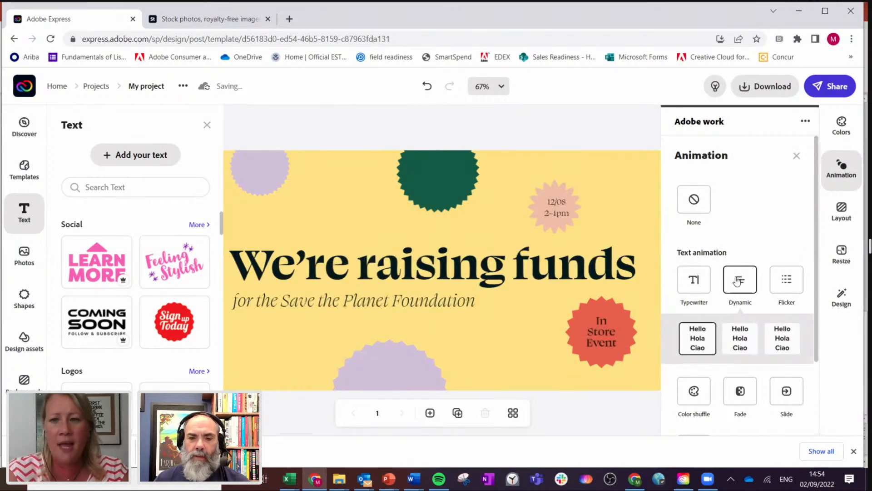
left_click(787, 281)
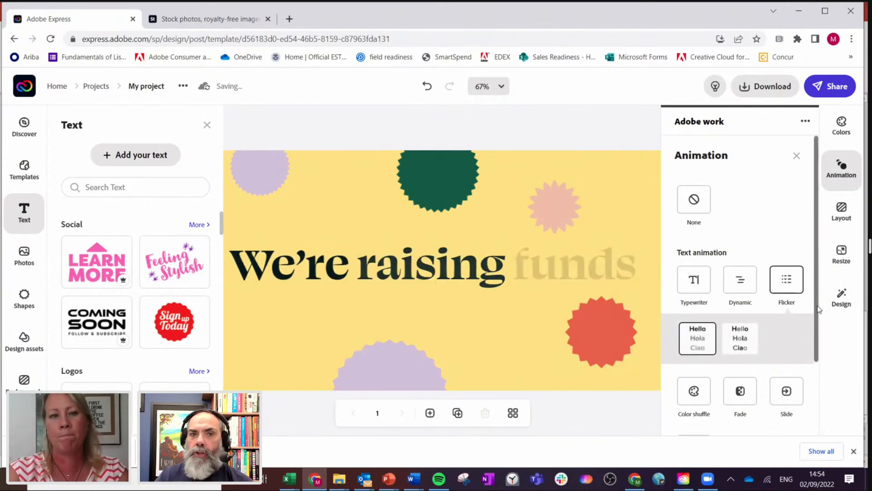
scroll(826, 342, "down", 1)
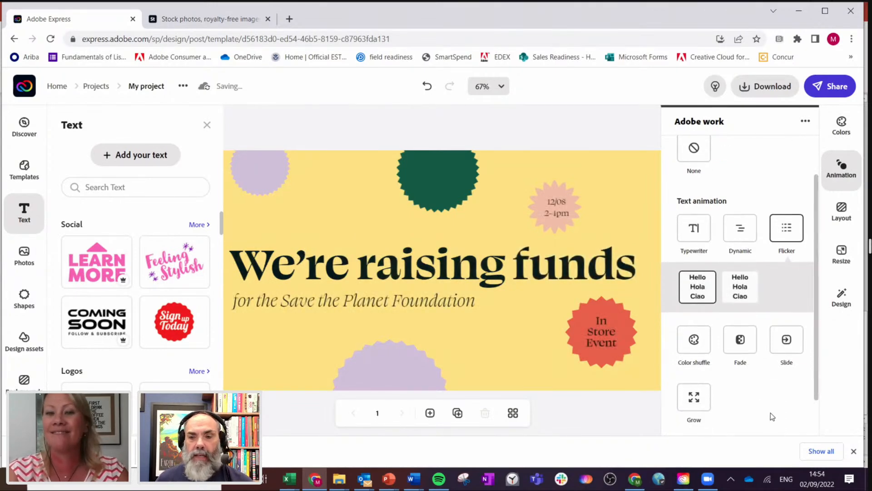
left_click(693, 341)
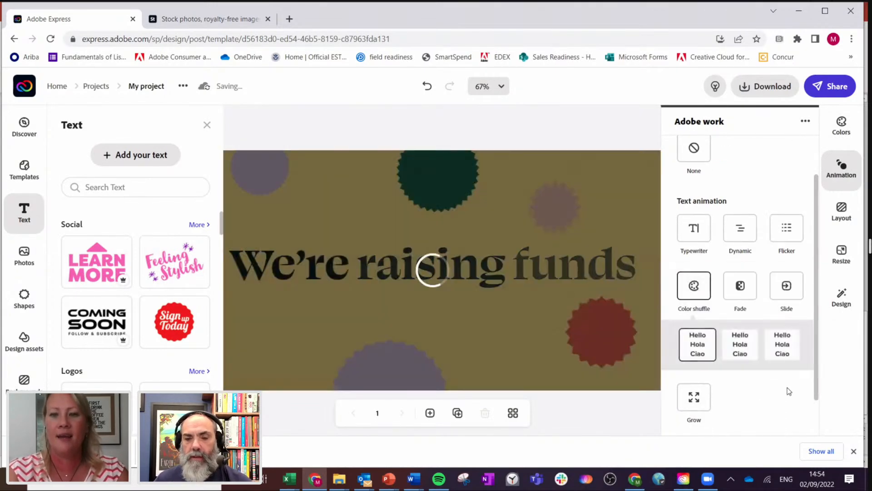